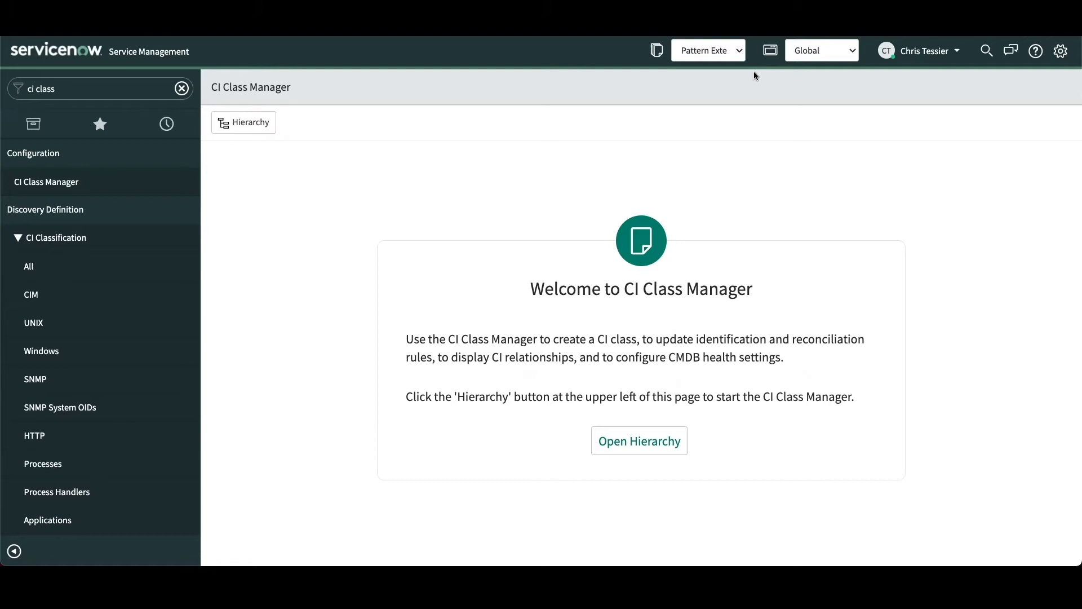
Bring up the class hierarchy in the CI Class Manager
click(253, 123)
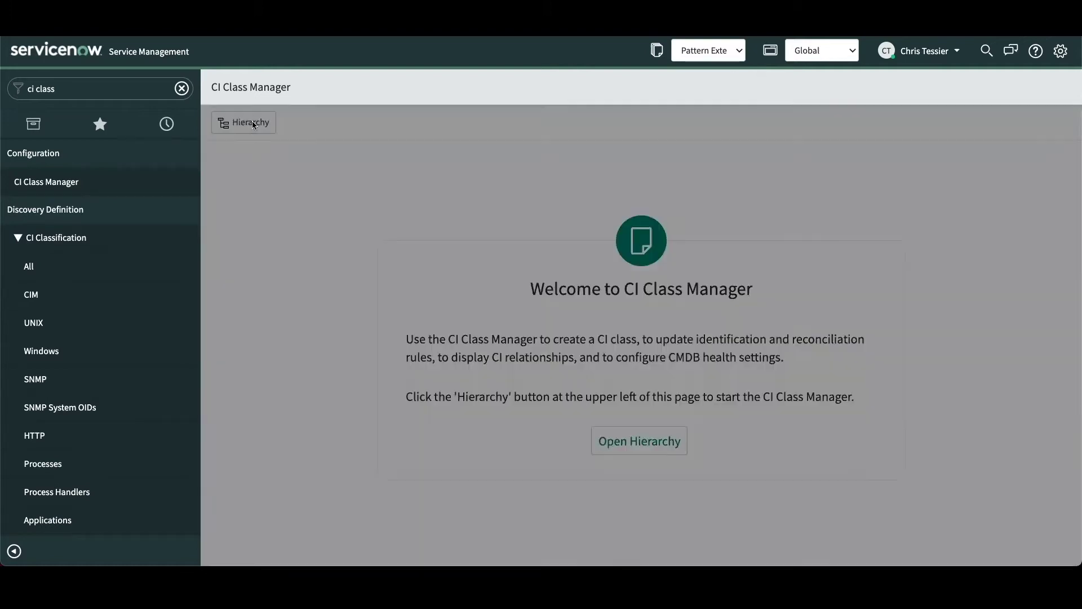
Find the Server class and list its seven Added attributes, including both antivirus signature fields
text(server)
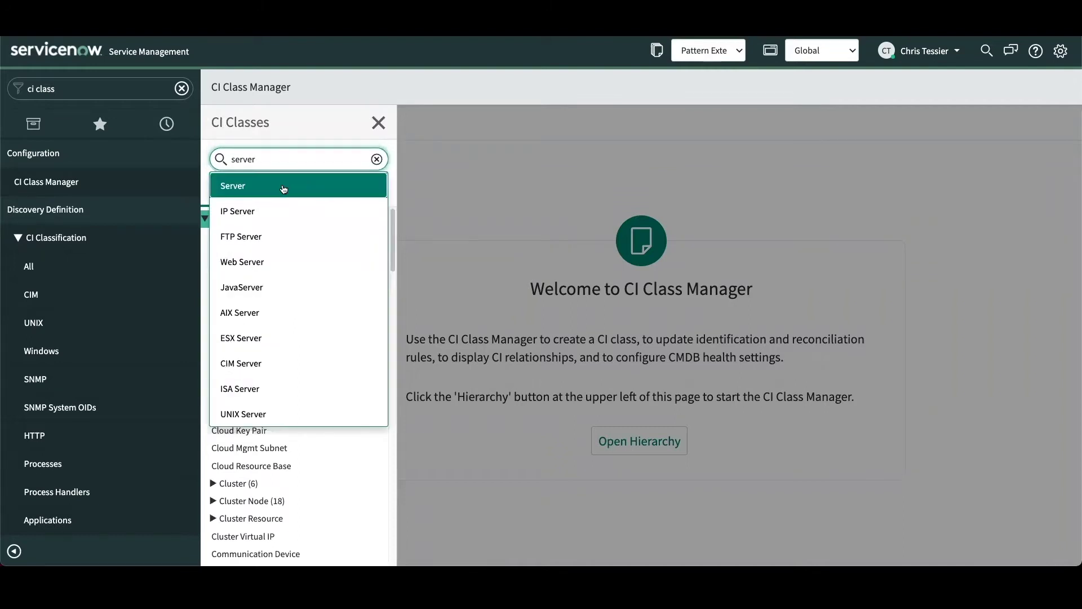
click(283, 189)
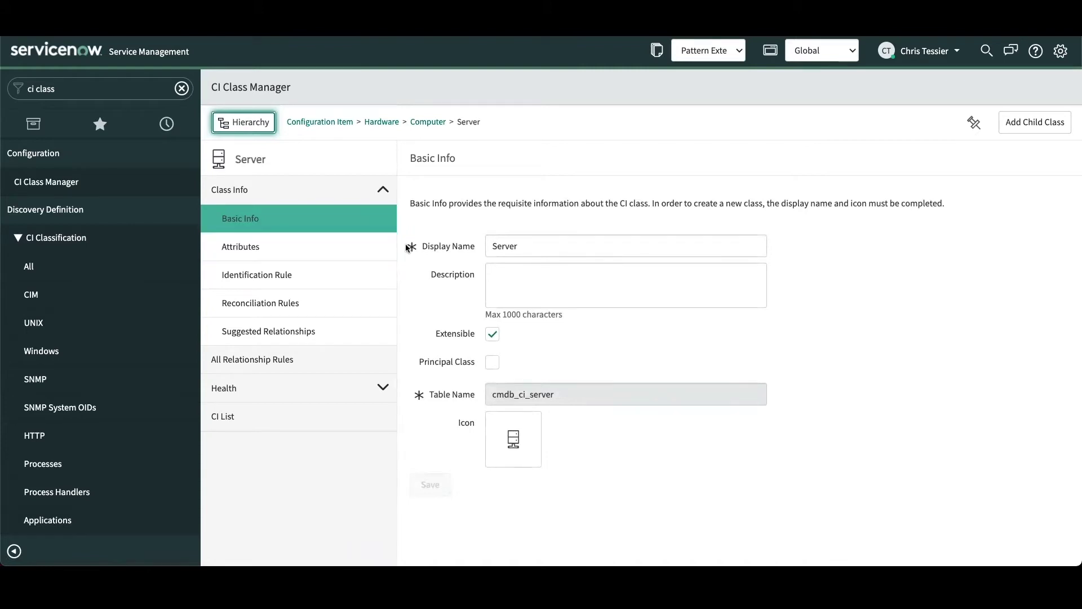
click(240, 246)
click(529, 210)
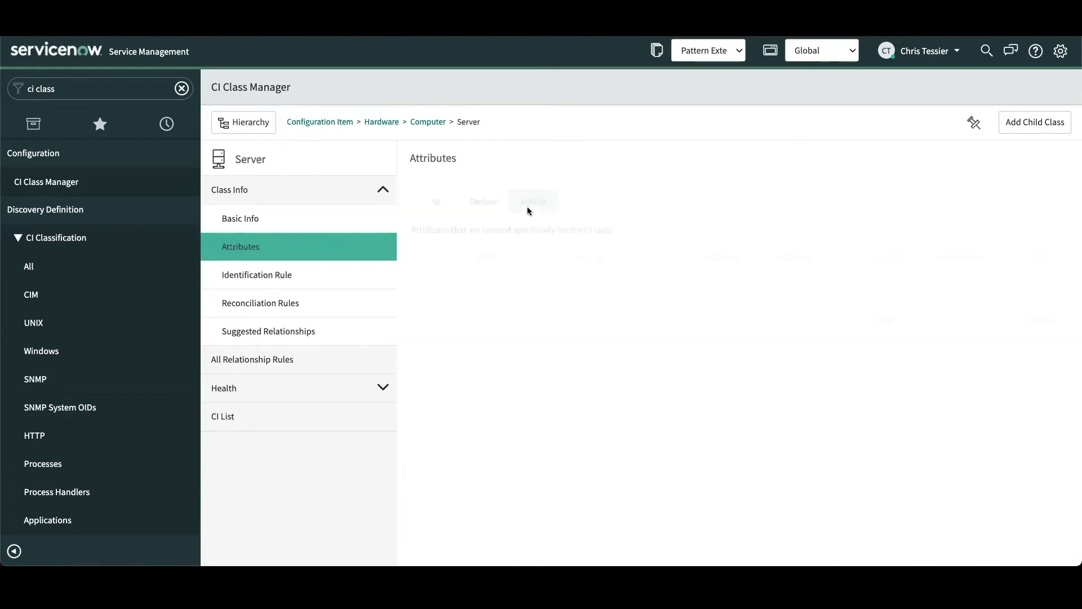
scroll(617, 242, down, 1)
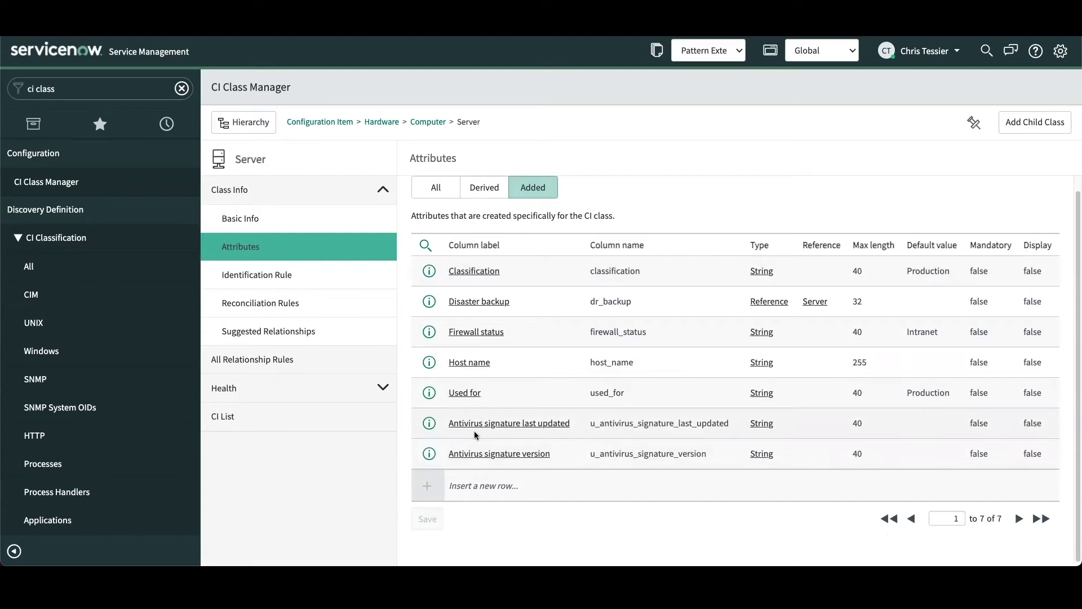
click(95, 99)
Search Discovery Patterns for '*windows os', open Windows OS - Servers and start a new extension section
text(pattern)
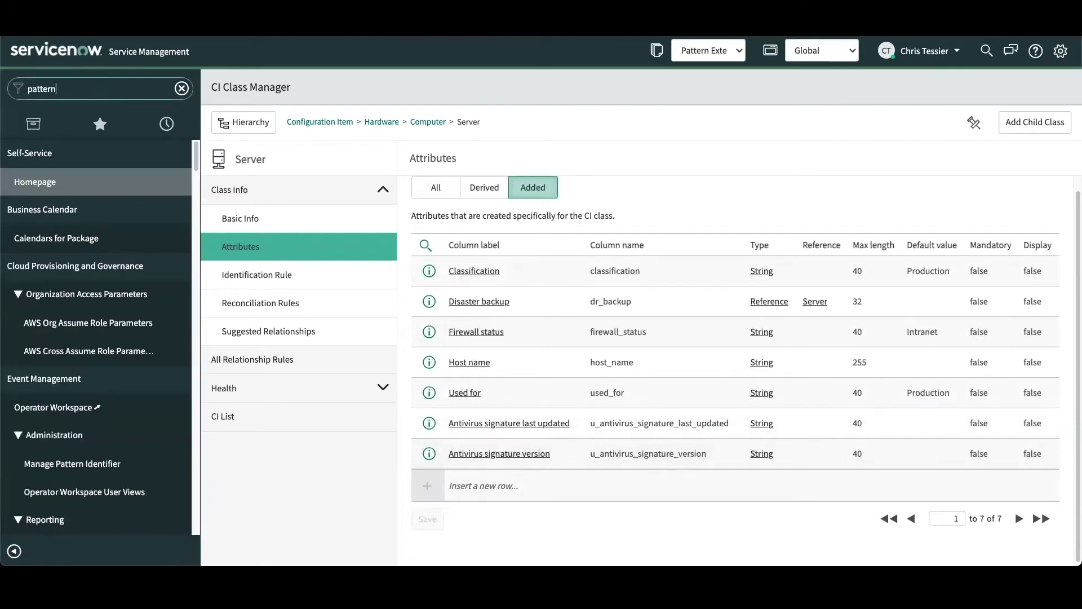
click(86, 323)
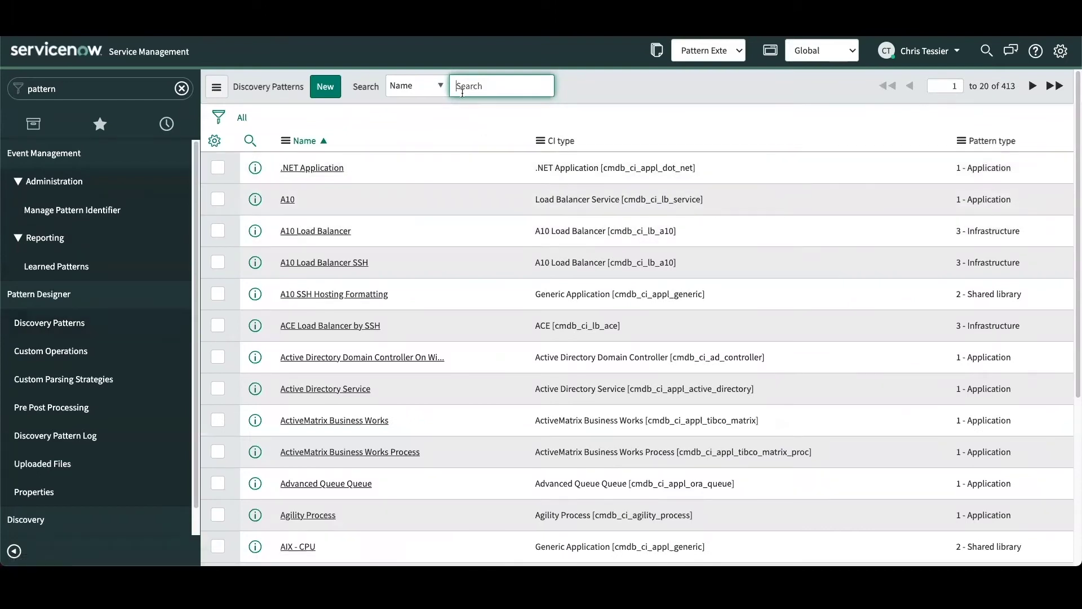
text(*windows 0s)
key(Return)
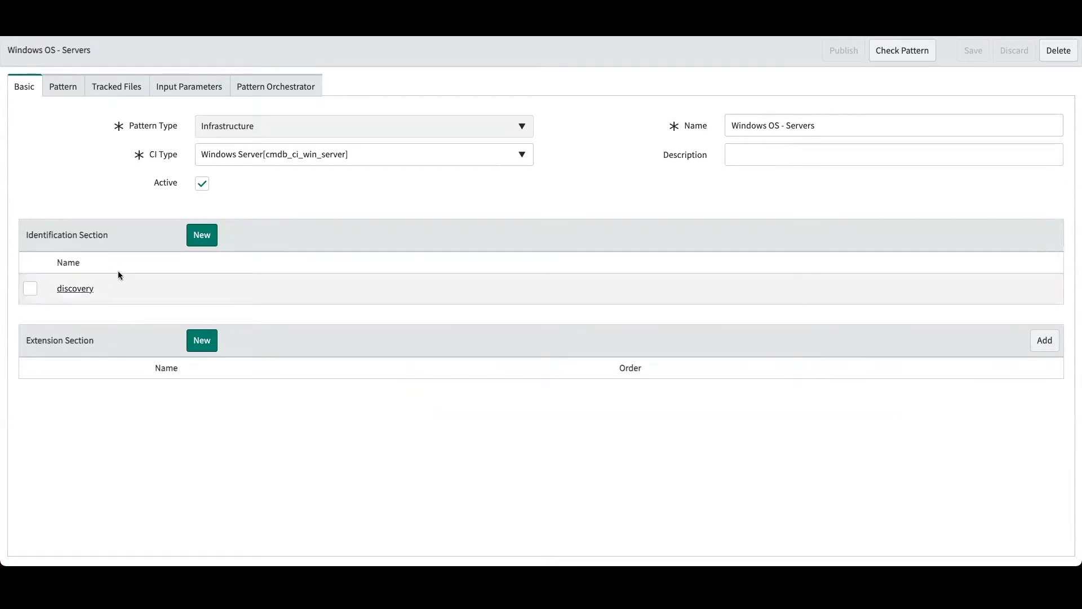
click(201, 343)
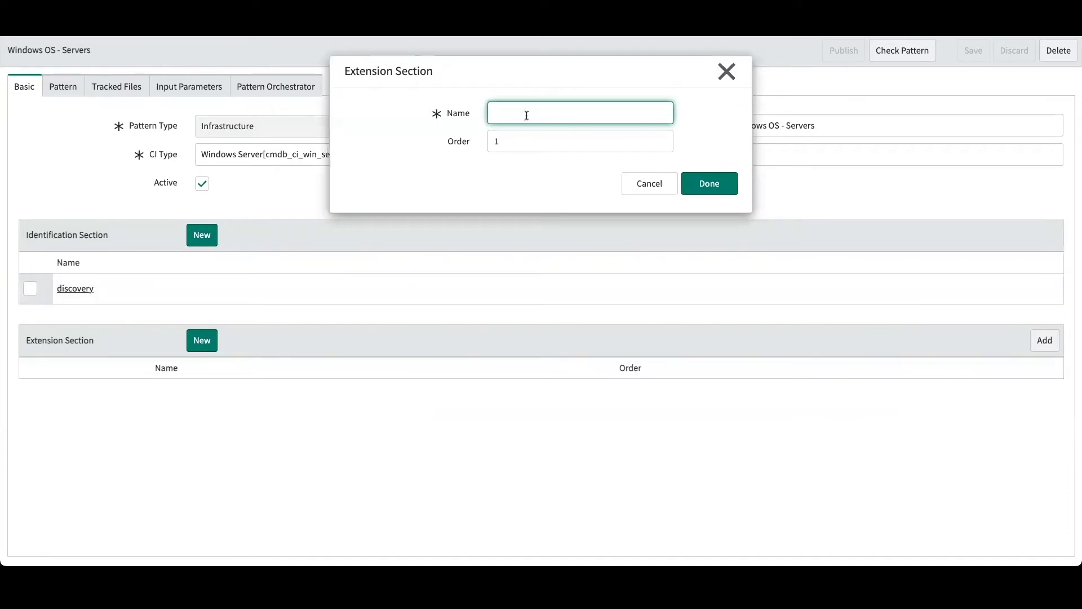
Create the 'Windows Defender AV' extension section and open it in the pattern editor
text(Windows Defender AV)
click(708, 186)
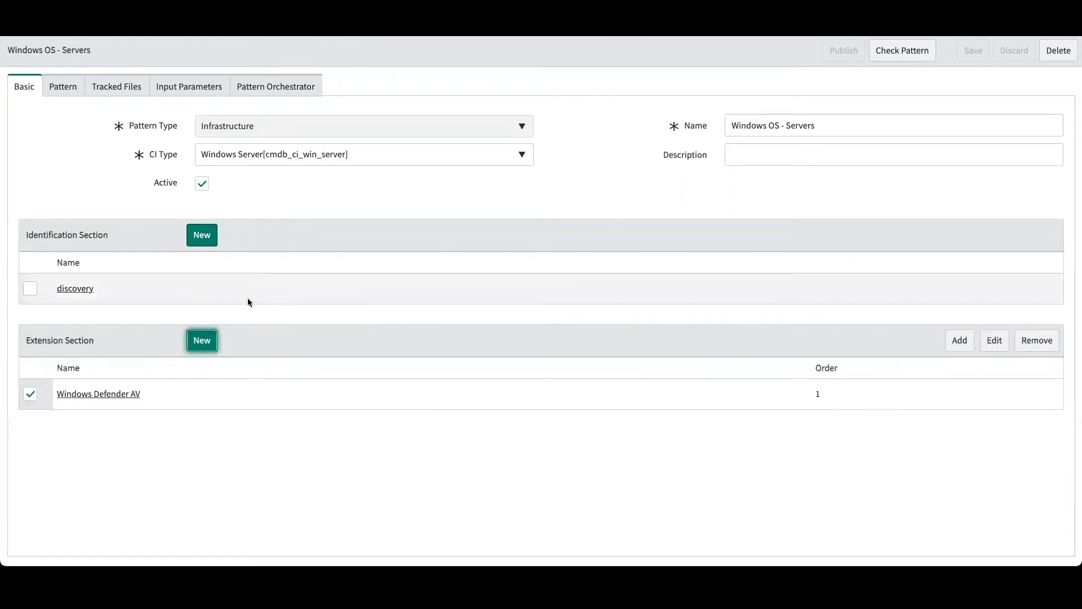
click(123, 398)
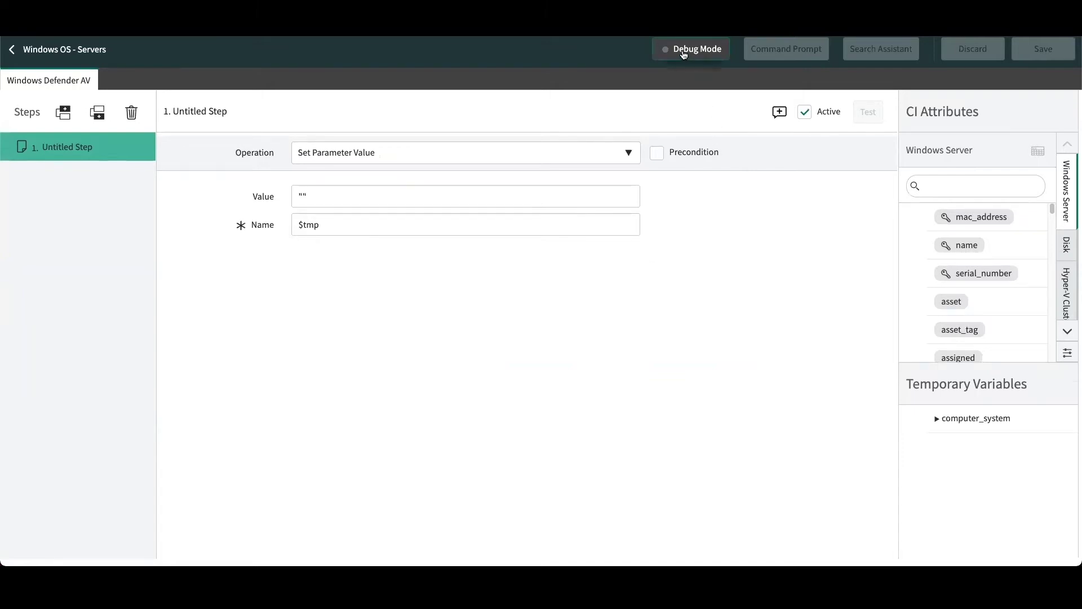
Run a debug session on MID Server ATL against host 192.168.0.143
click(684, 53)
click(598, 112)
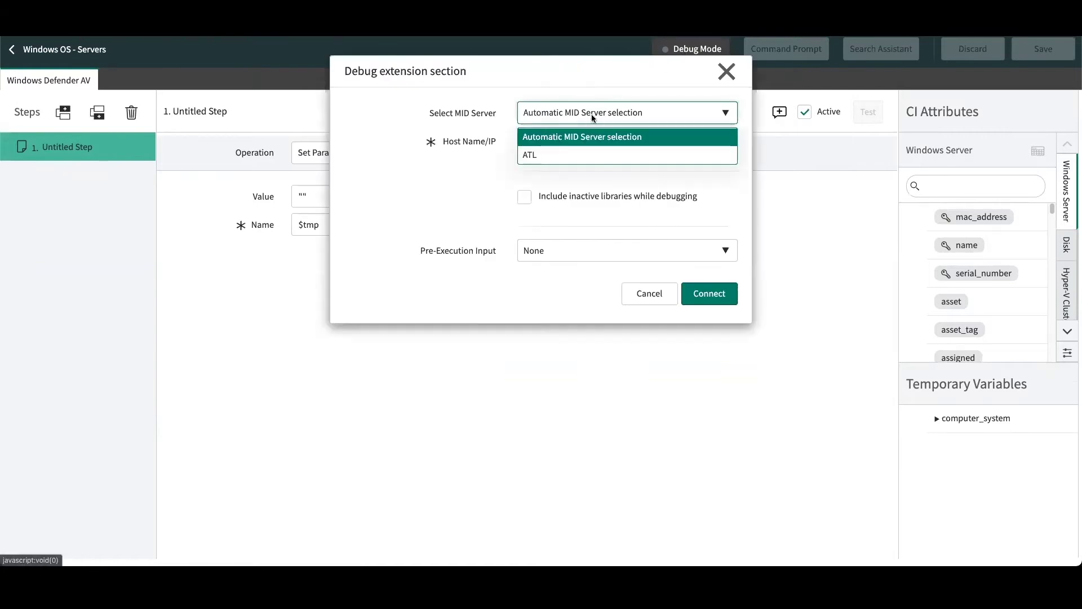
click(564, 155)
click(556, 143)
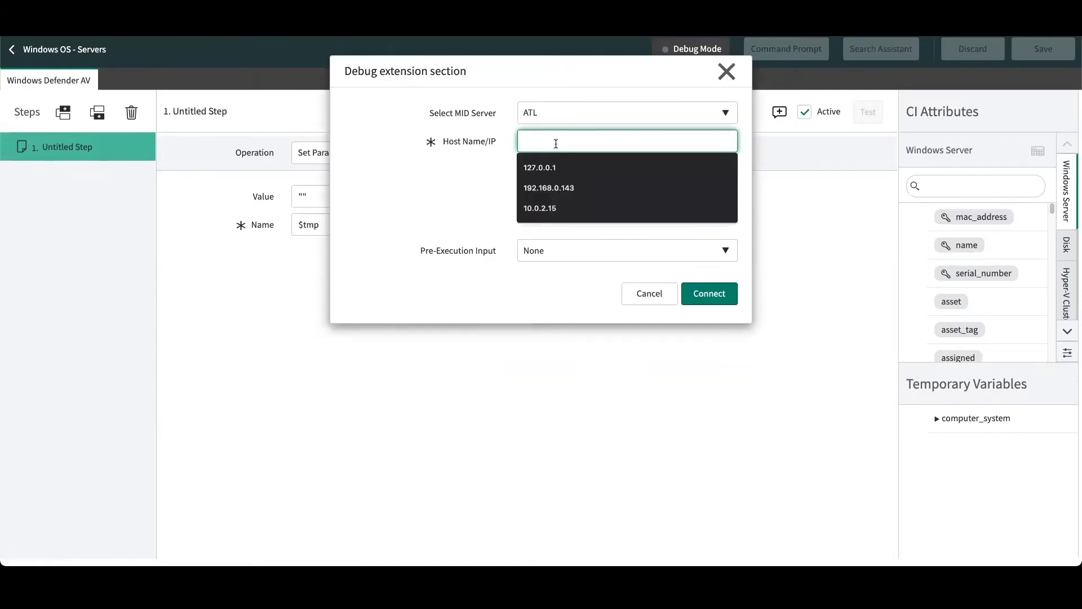
click(614, 188)
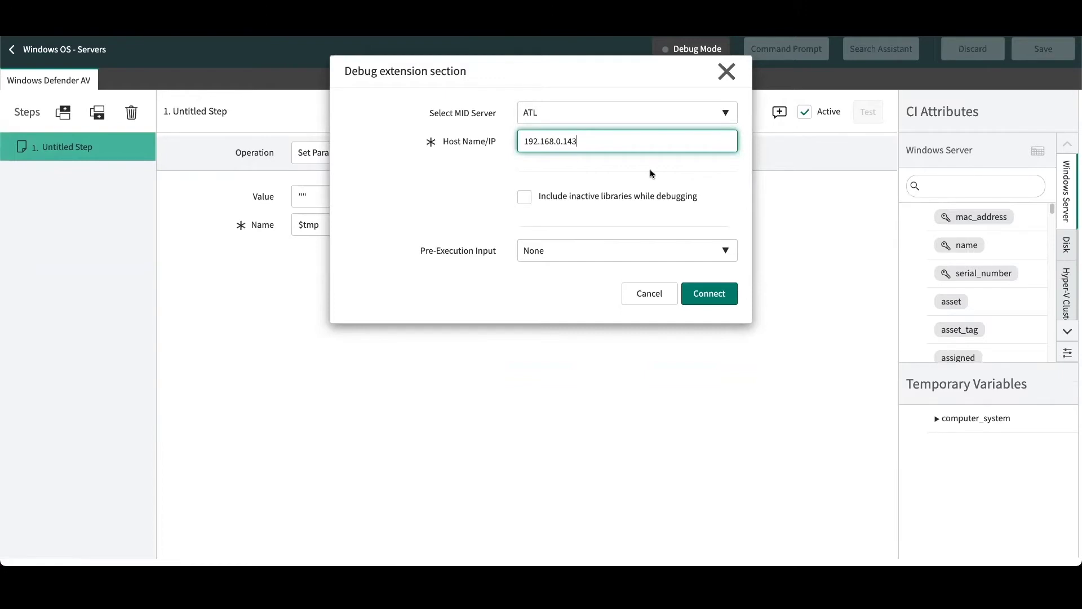
click(709, 290)
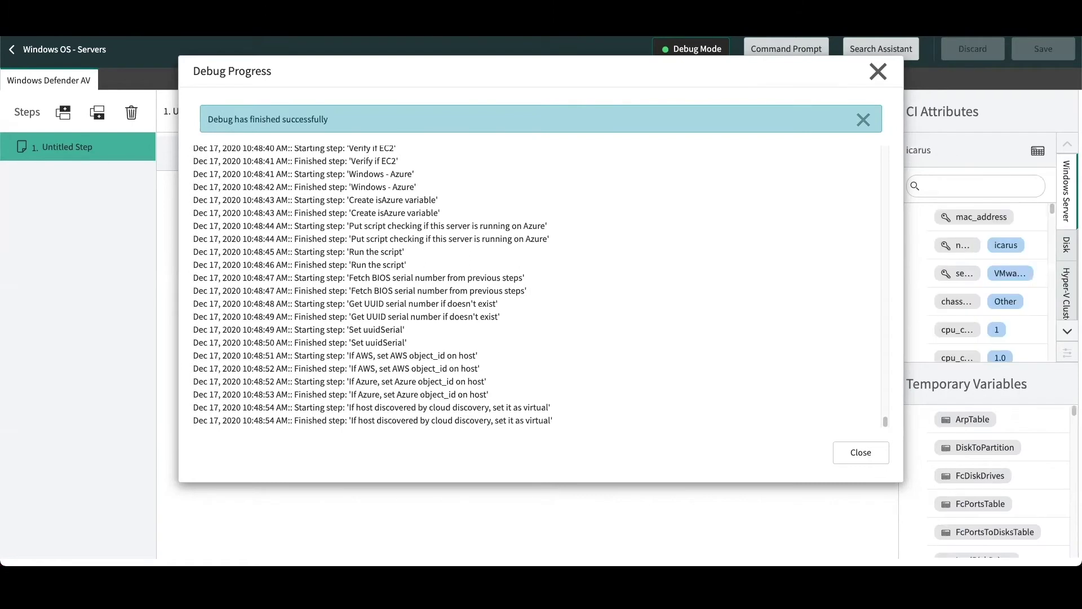
key(Escape)
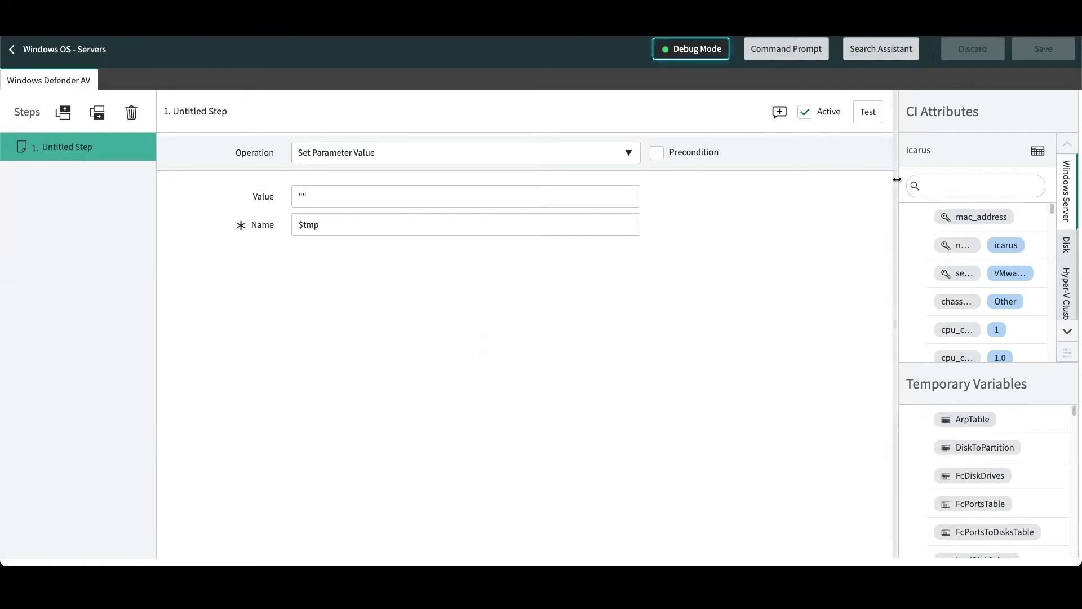
Widen the CI Attributes panel to read the values discovered from server icarus
drag(899, 179, 772, 189)
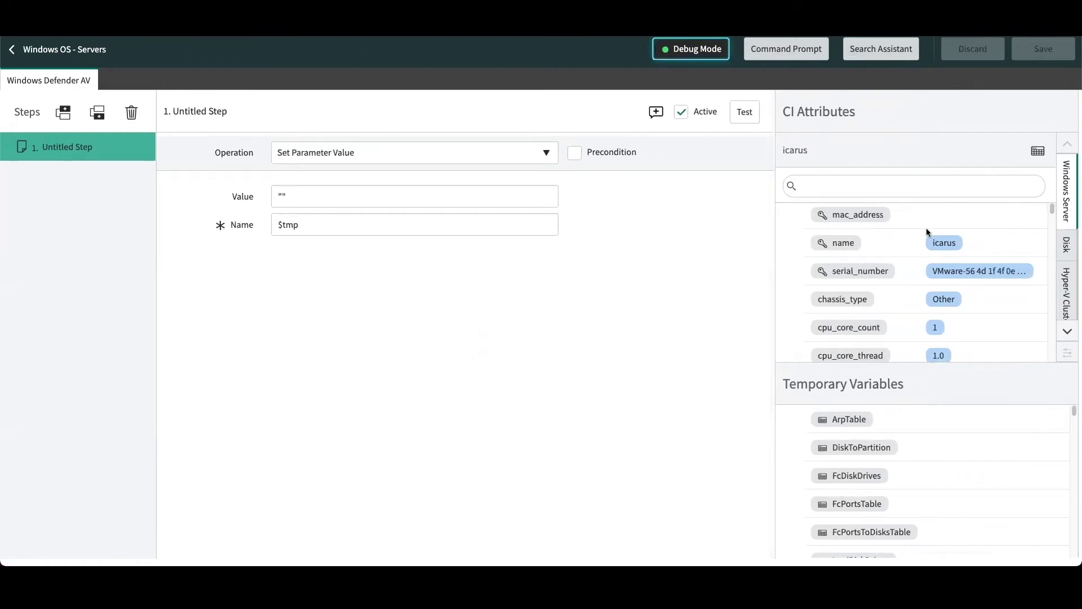
scroll(914, 237, down, 1)
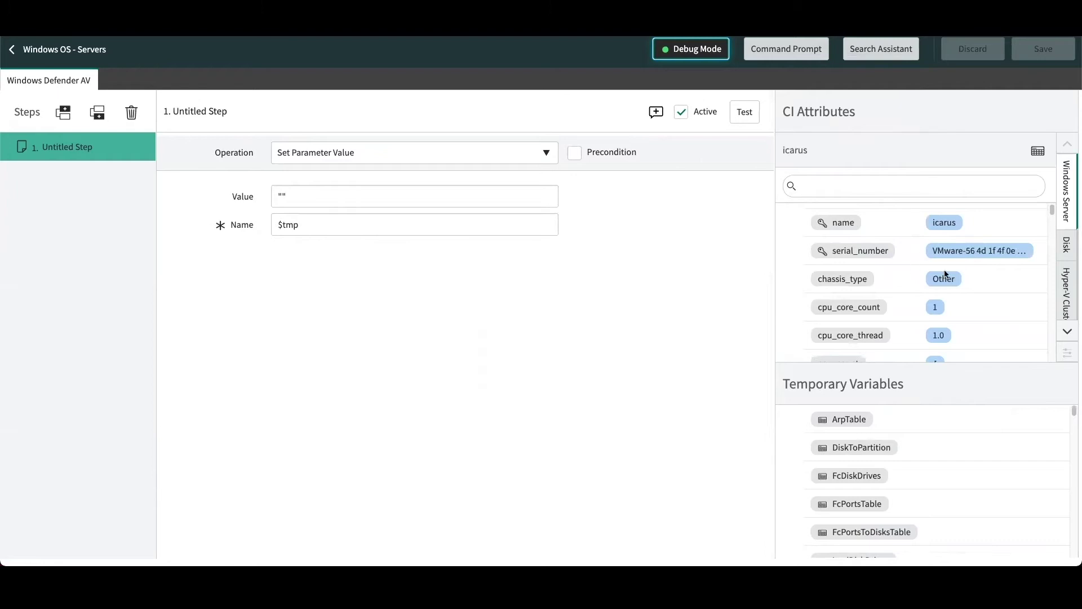
scroll(927, 258, down, 1)
scroll(939, 259, down, 2)
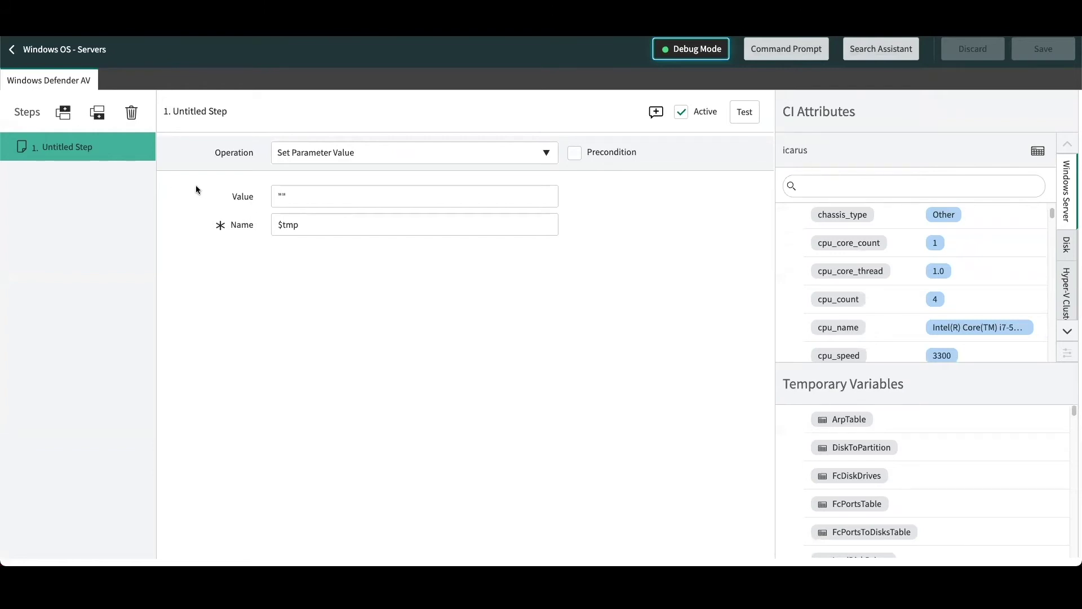
click(345, 158)
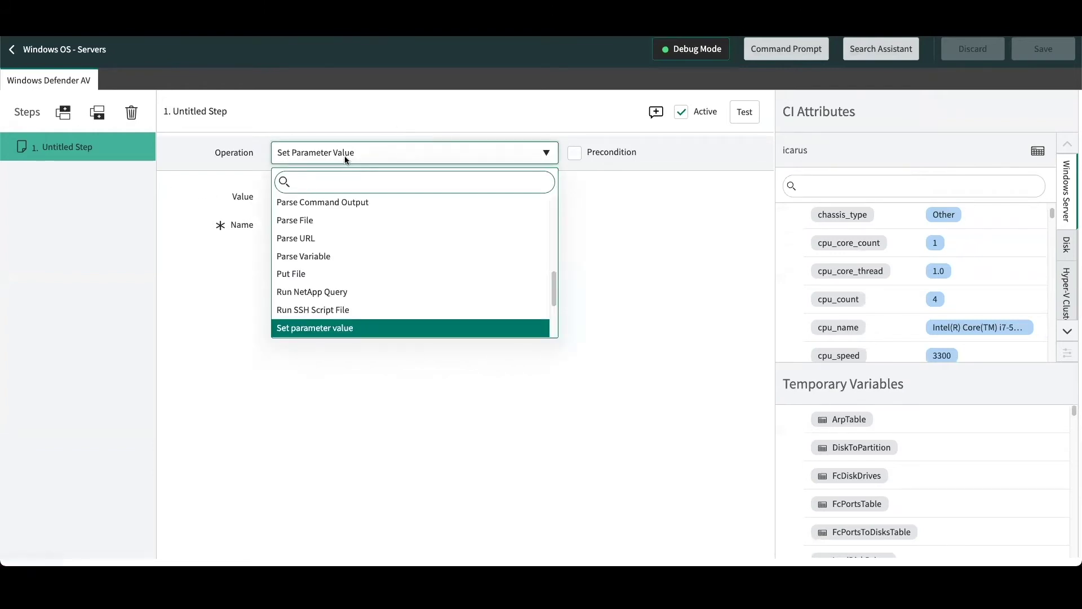
Make step 1 a Parse Command Output step named 'Get windows AV Details'
text(parse)
key(Return)
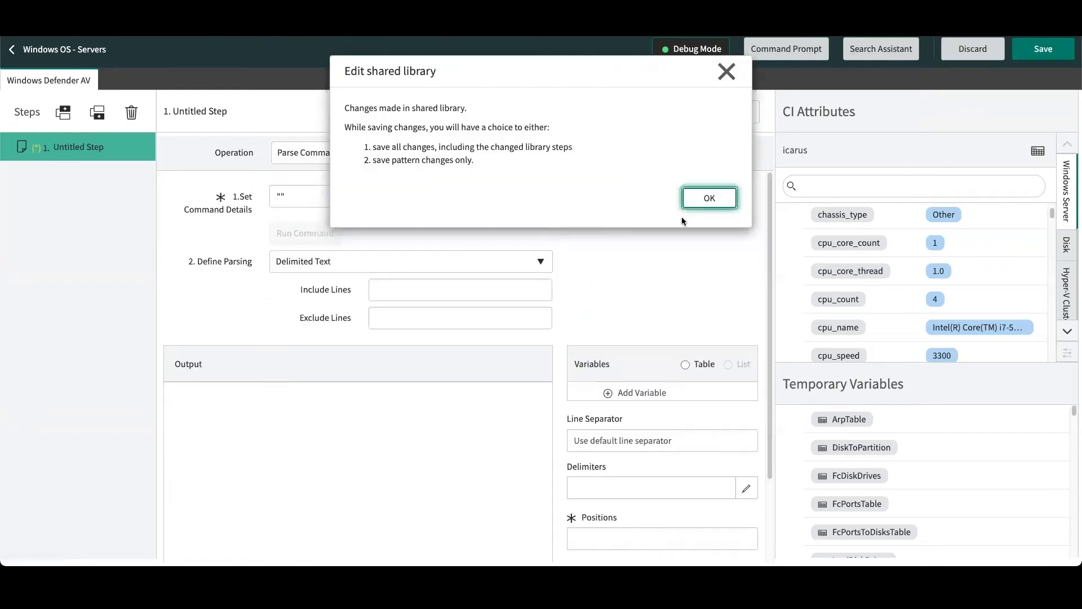
click(698, 201)
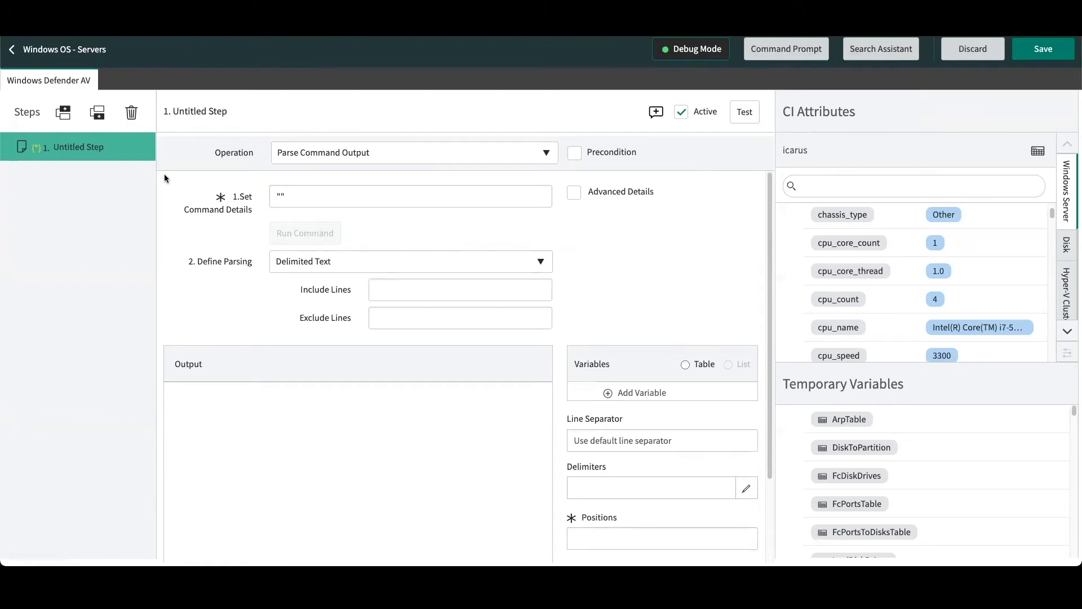
click(90, 147)
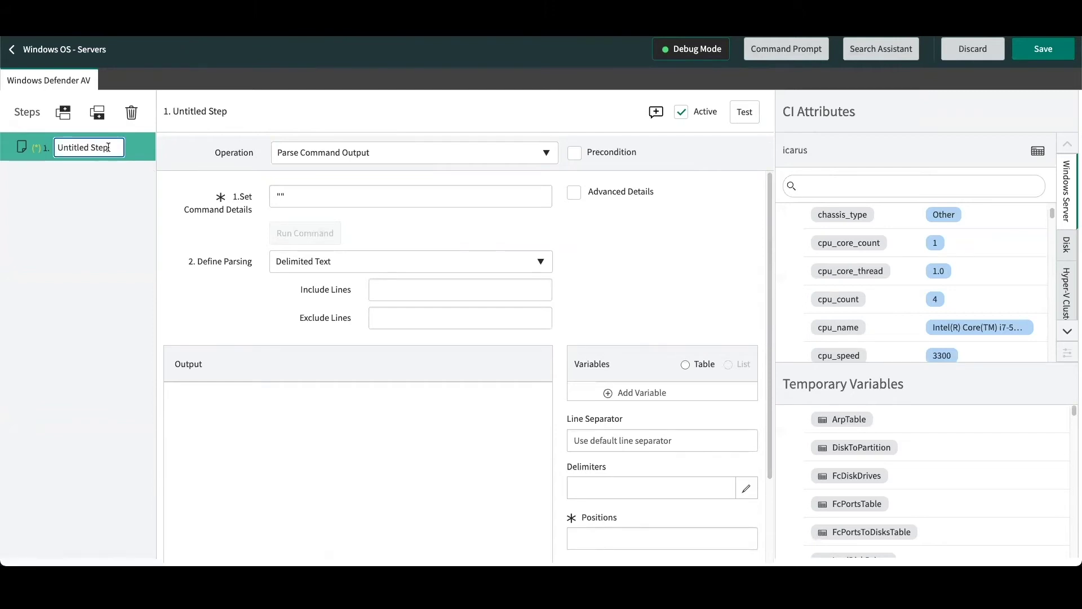
key(ctrl+a)
text(Windows)
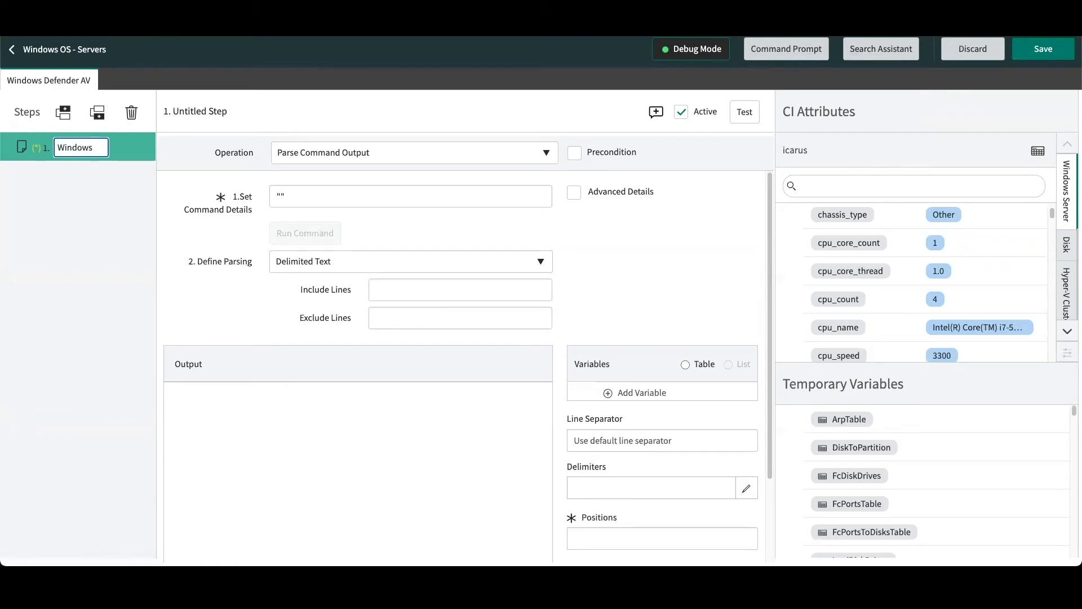
text( AV Details)
key(Return)
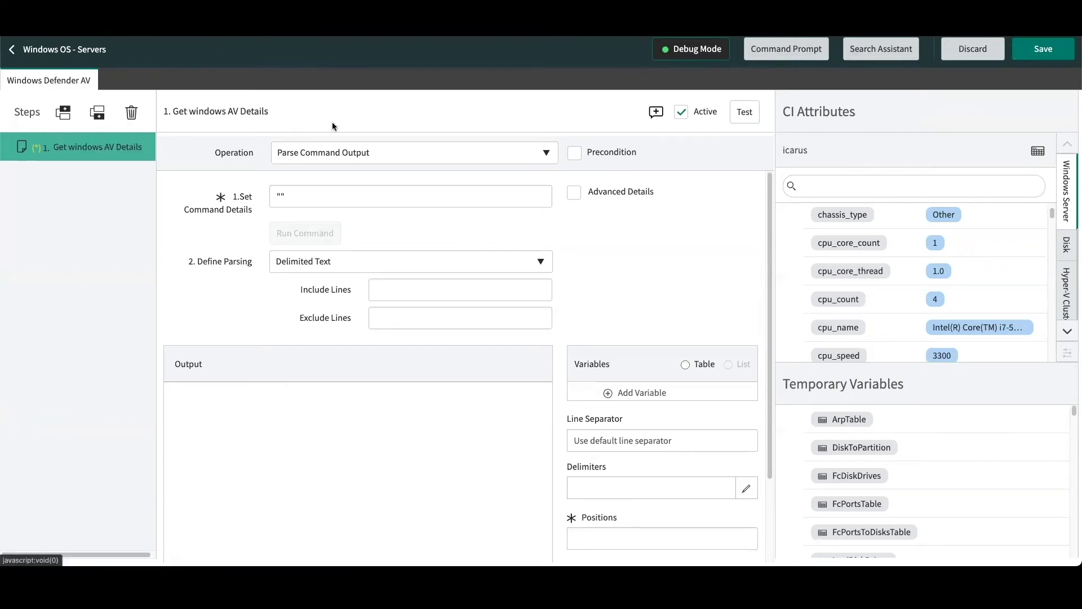
Run the command 'powershell Get-MpComputerstatus' on the target host
click(279, 195)
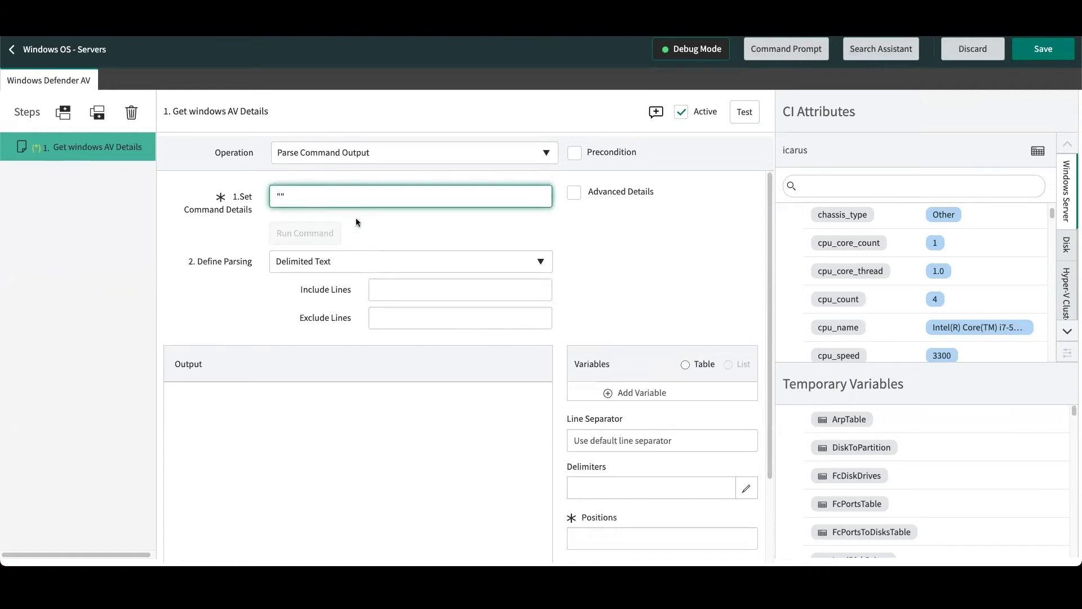
text(po)
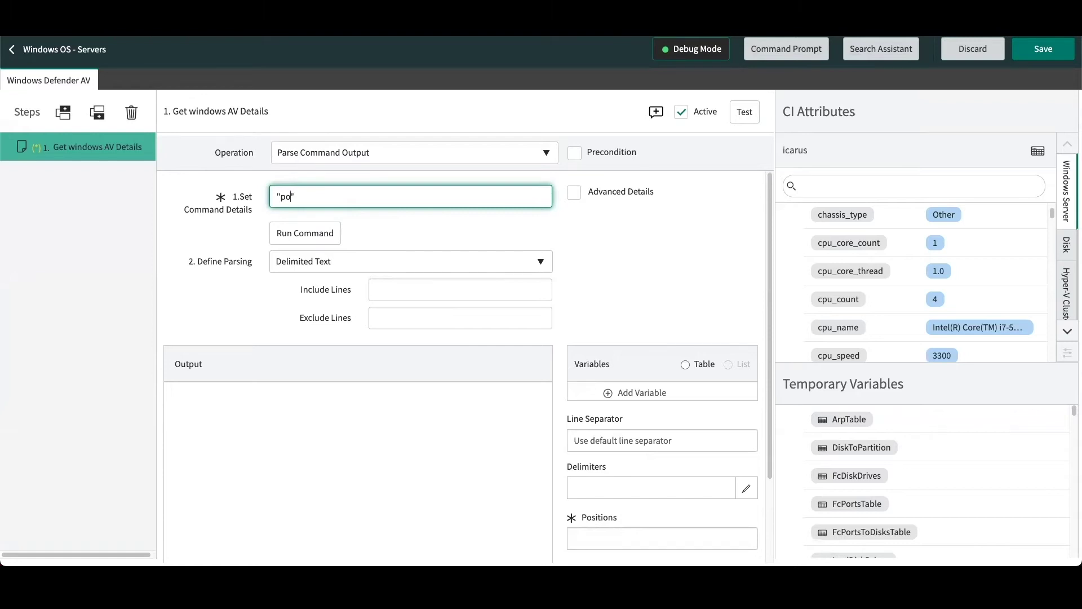
text(wershell Get-MpComputerstatus)
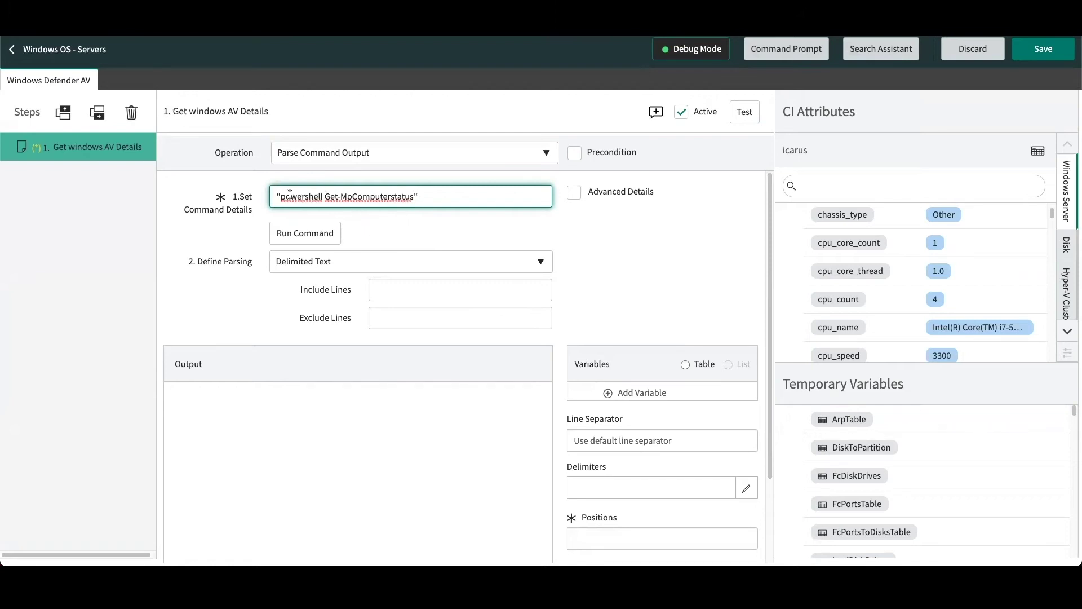
click(330, 235)
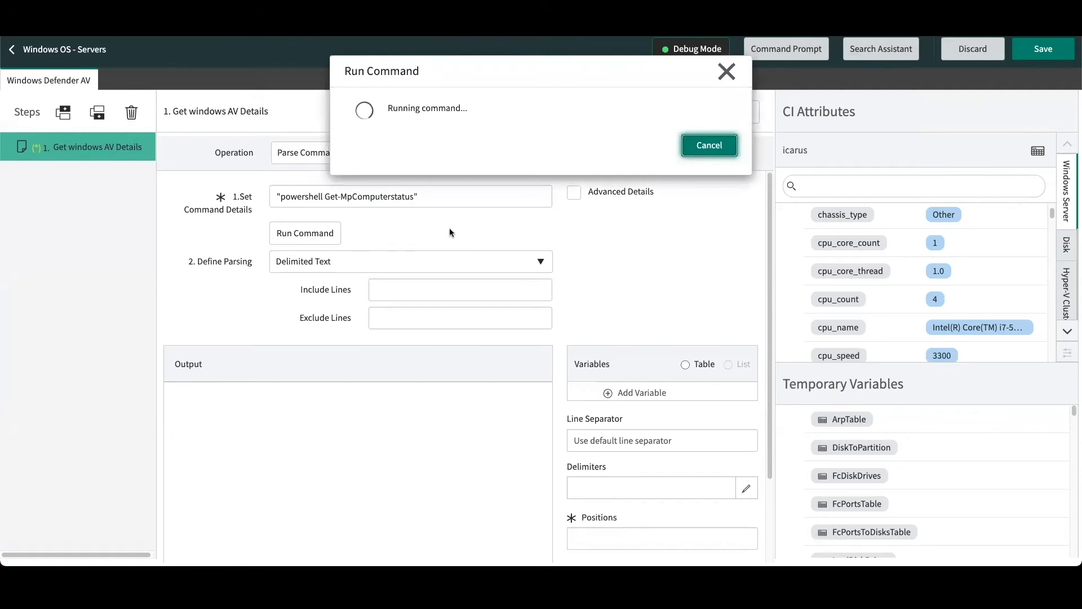
Switch the step's output parsing from delimited text to Properties File
scroll(457, 238, down, 2)
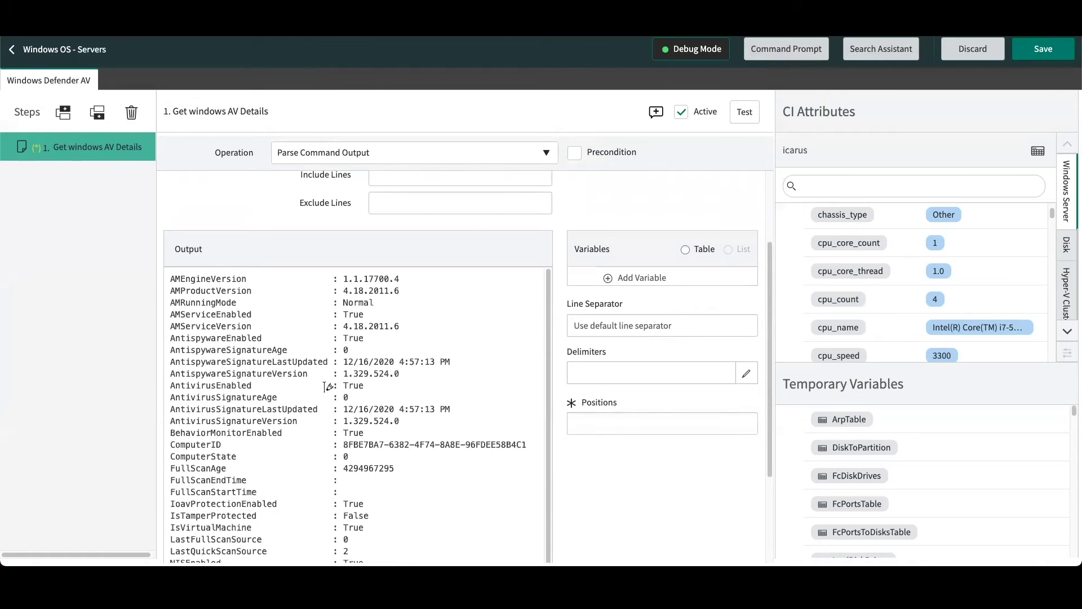
scroll(328, 384, up, 1)
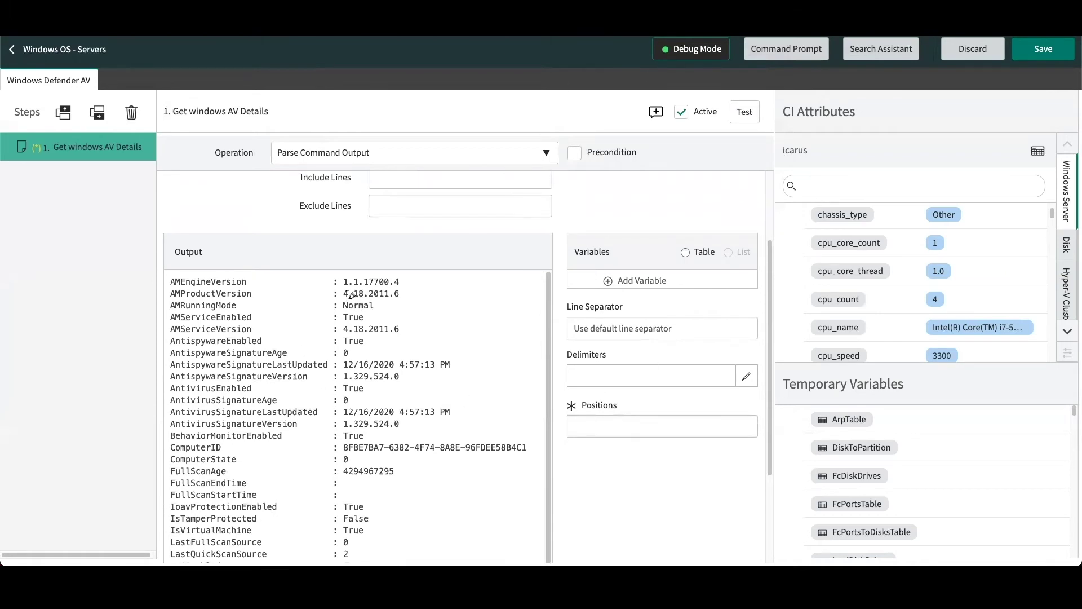
scroll(341, 287, up, 1)
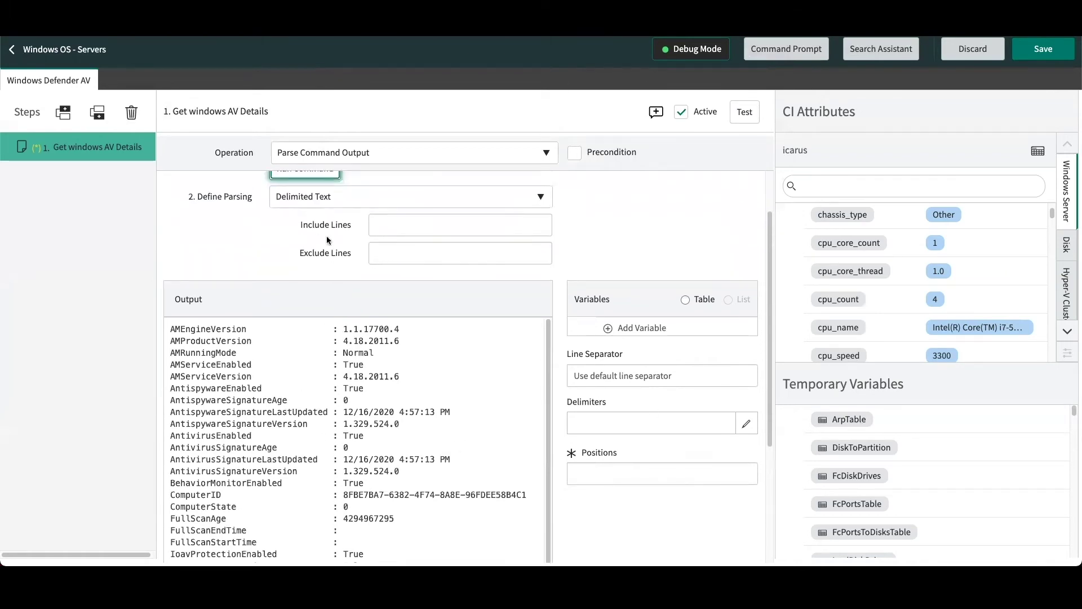
click(327, 197)
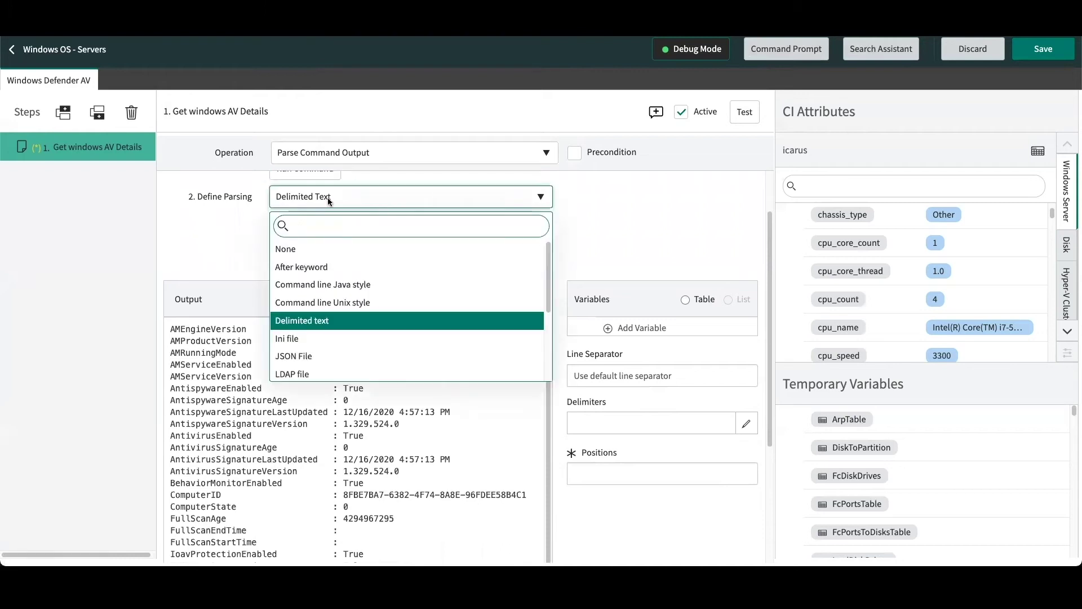
text(propert)
key(Return)
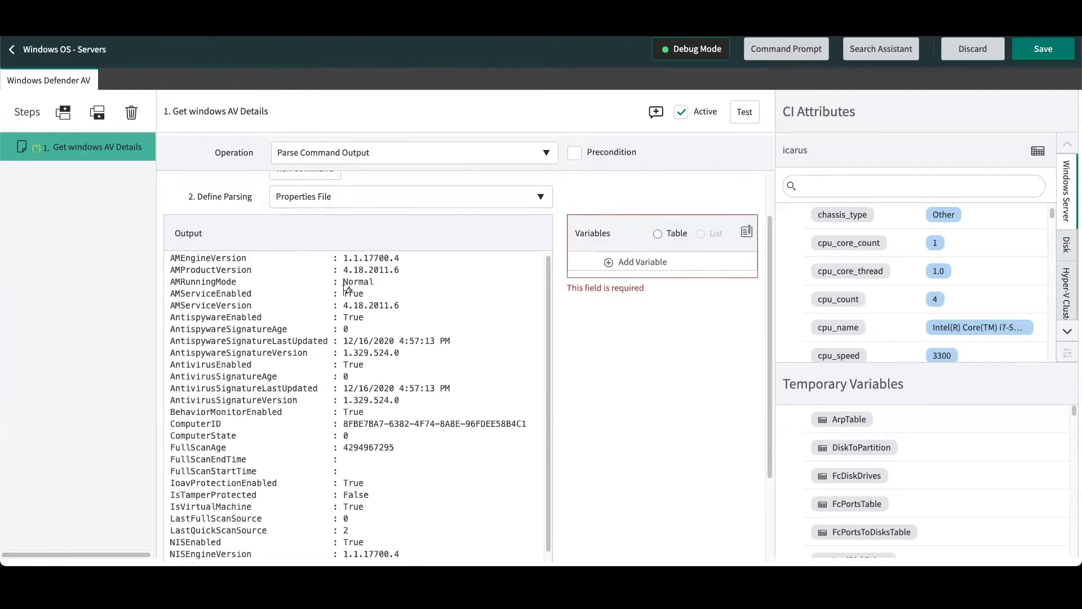
scroll(340, 296, down, 1)
scroll(635, 361, down, 1)
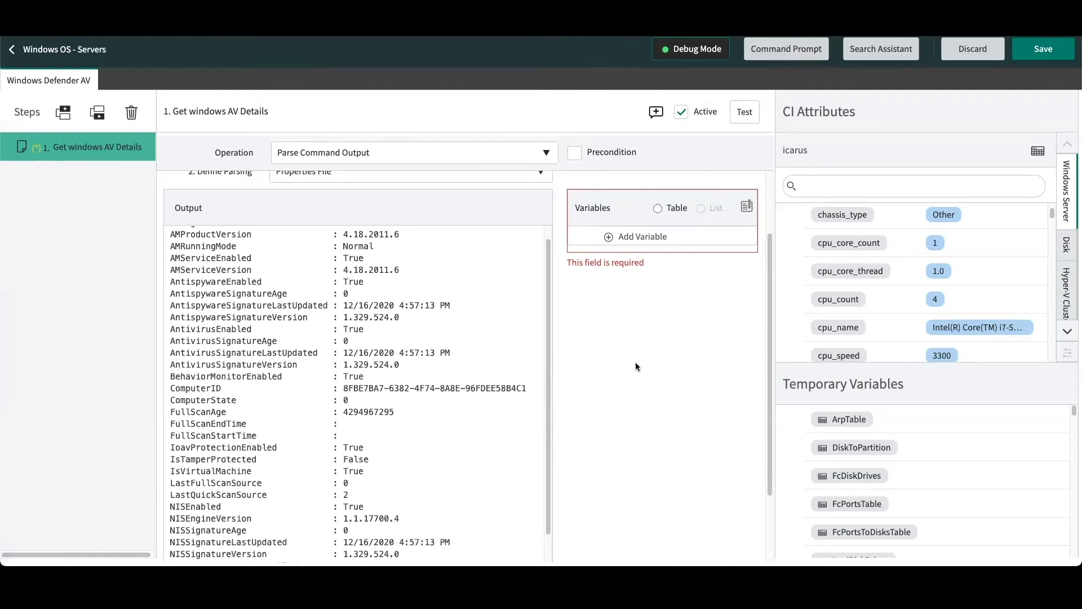
Make the step's output variable a table named av_details
click(658, 208)
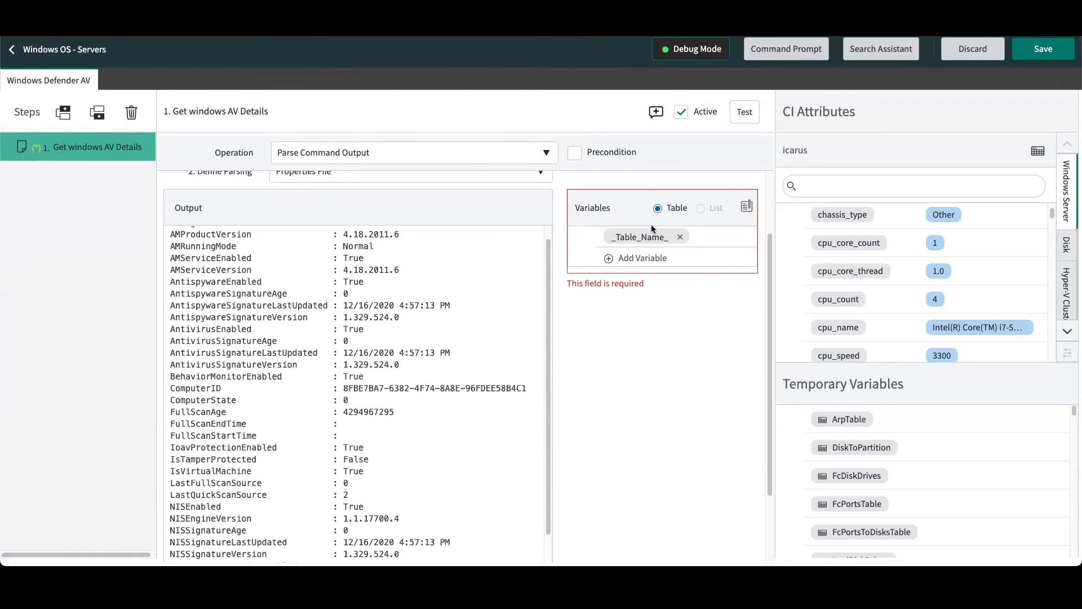
click(641, 236)
text(av_)
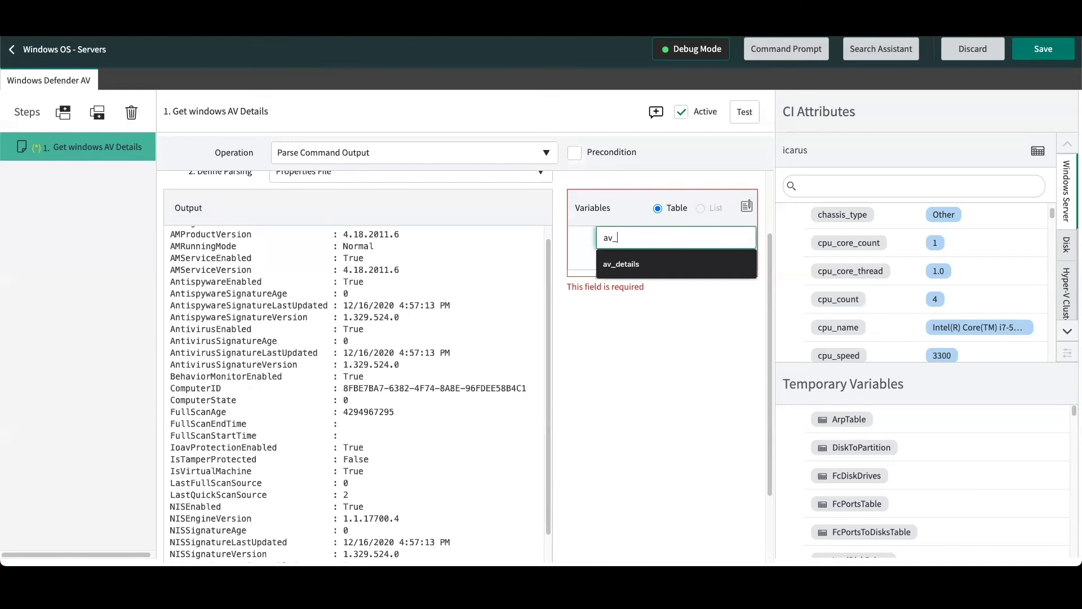
text(details)
key(Return)
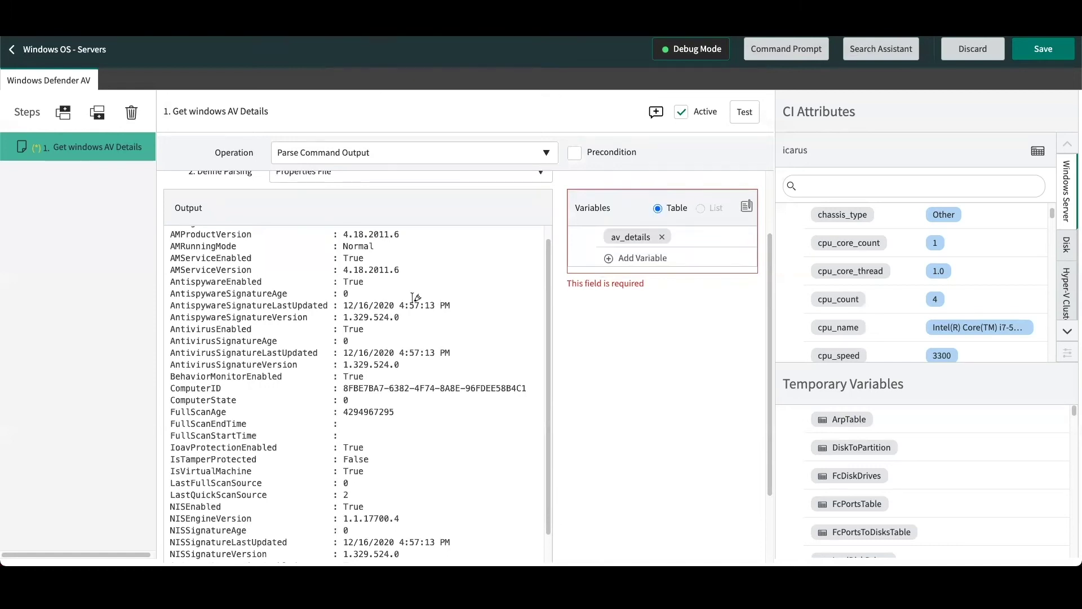
Capture the signature last-updated and version values as av_last_updated and av_version
scroll(440, 319, down, 1)
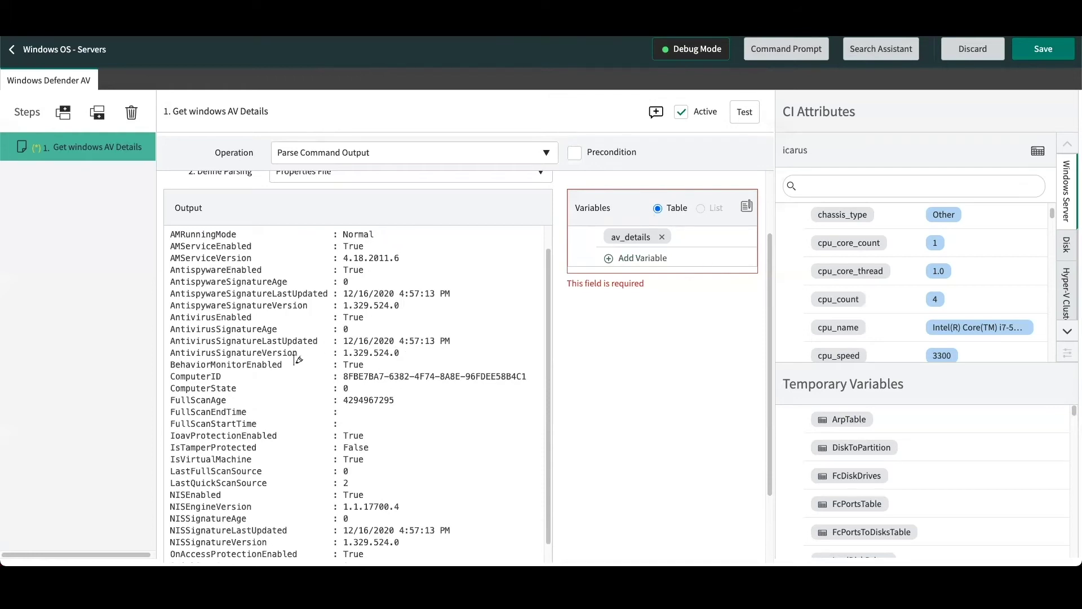
drag(452, 341, 342, 339)
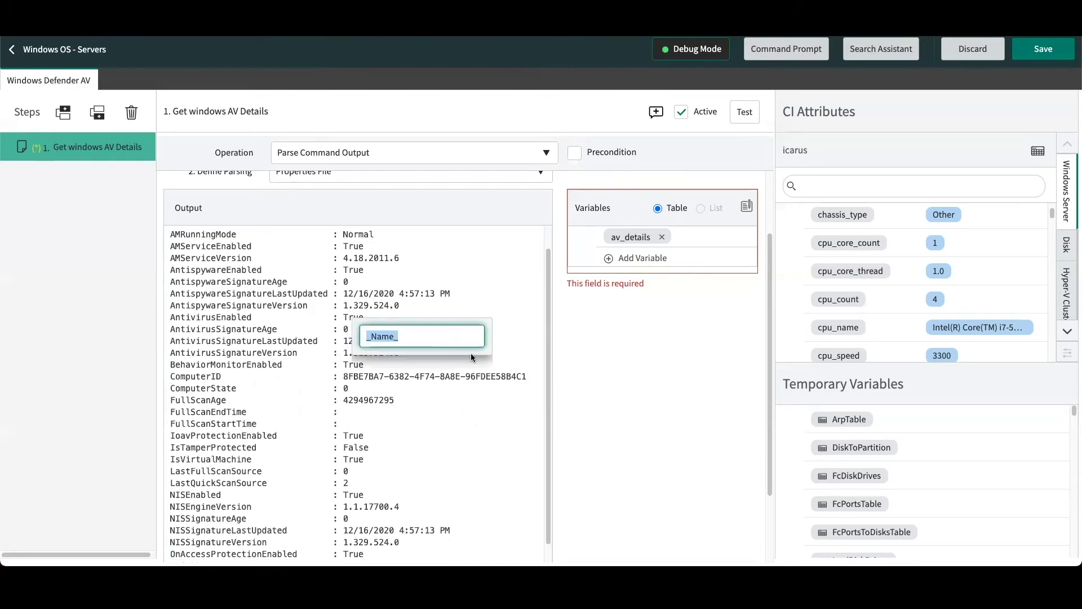
text(av_last_updated)
key(Return)
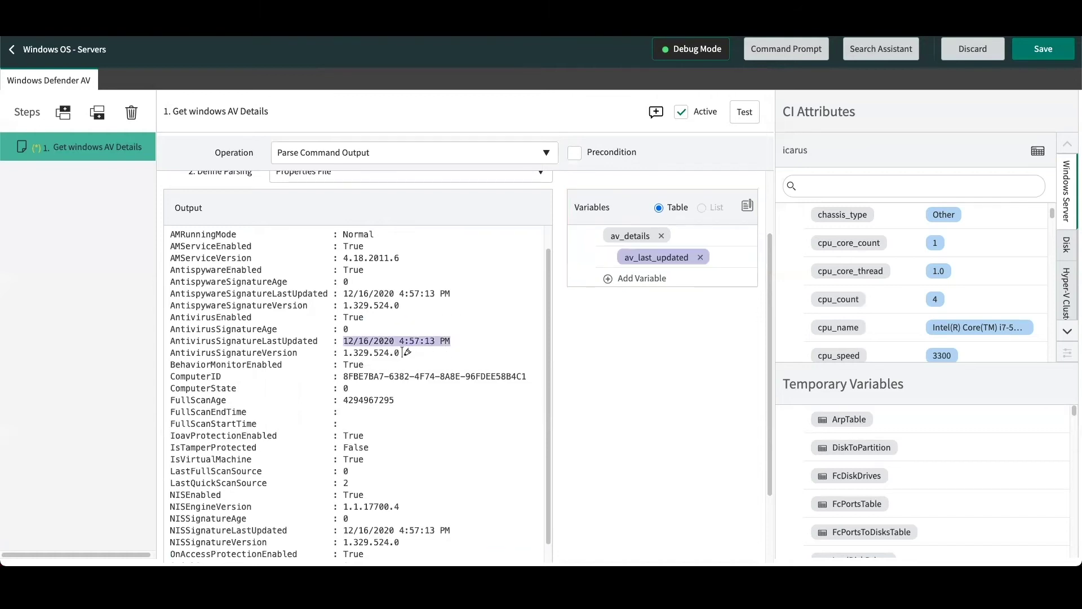
drag(401, 352, 343, 353)
text(av_)
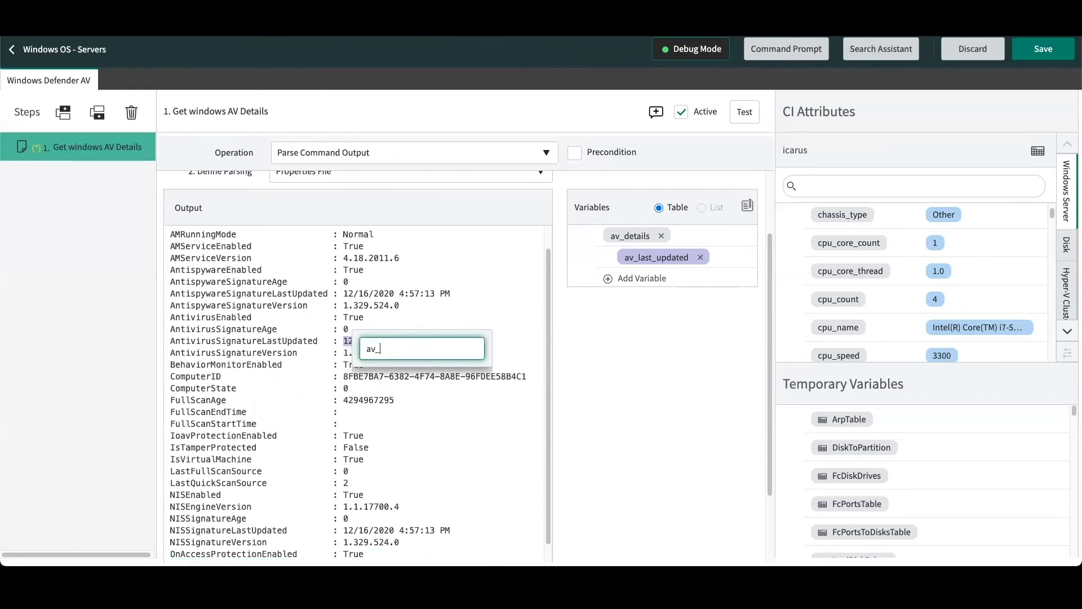
text(version)
key(Return)
Add a second step after Get windows AV Details
scroll(451, 316, down, 1)
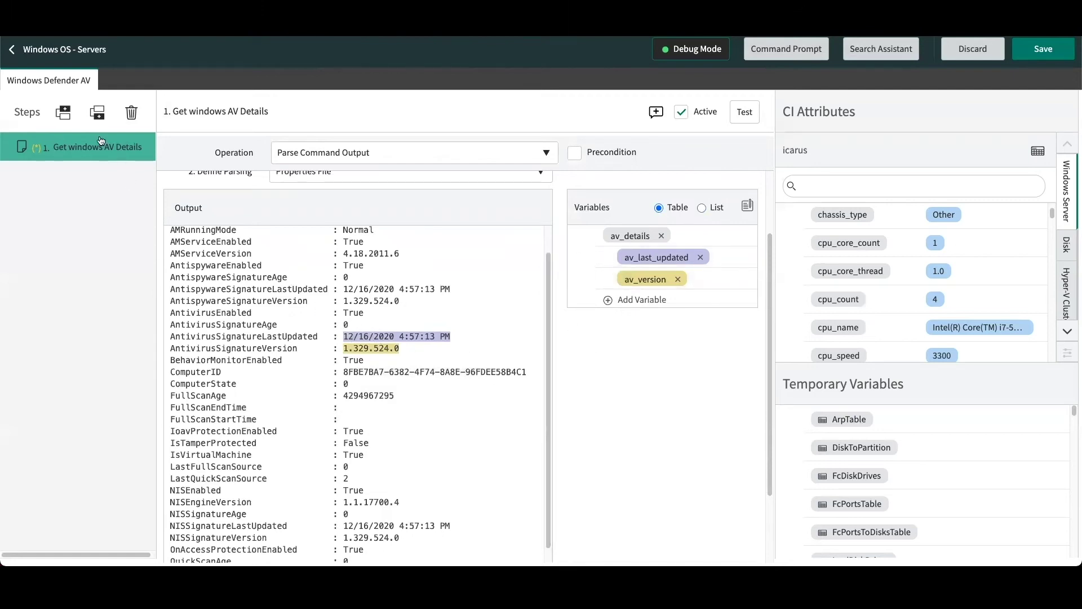
click(97, 113)
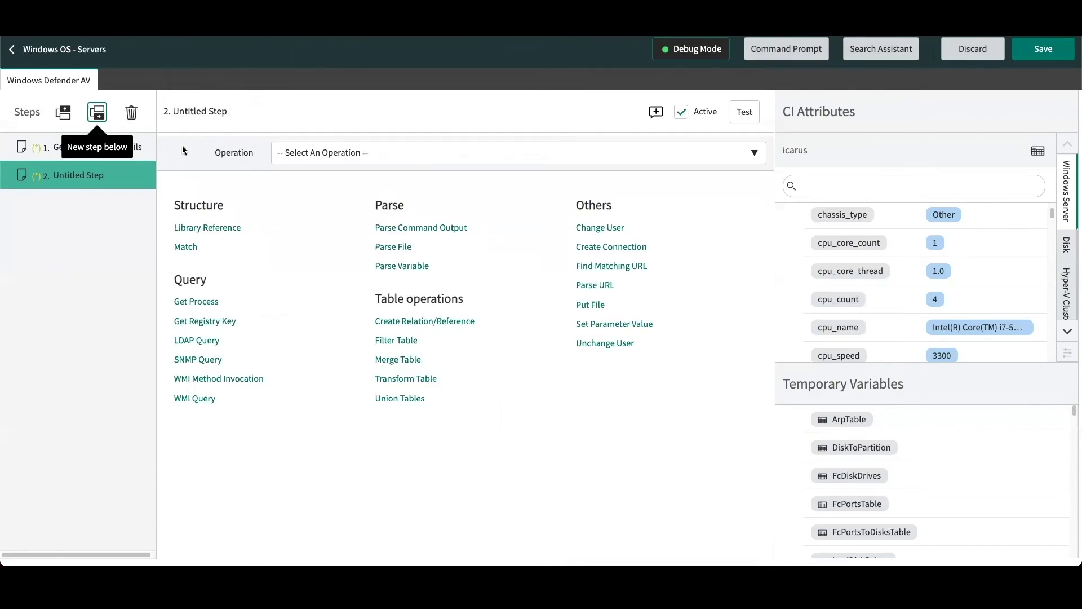
click(67, 175)
Name step 2 'Insert AV Details' and give it the Transform Table operation
text(Insert AV Details)
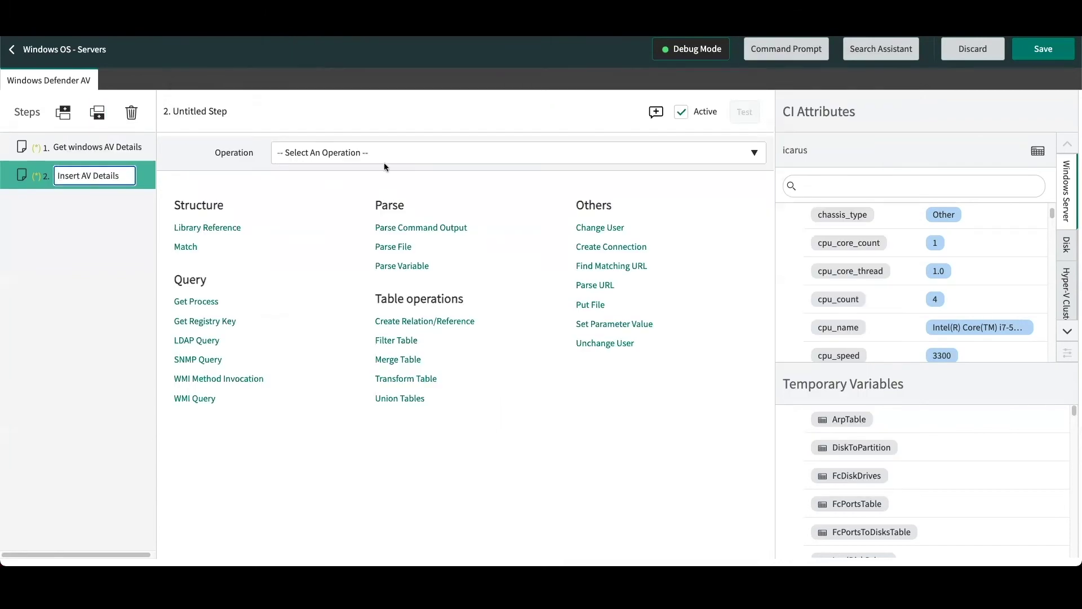
key(Return)
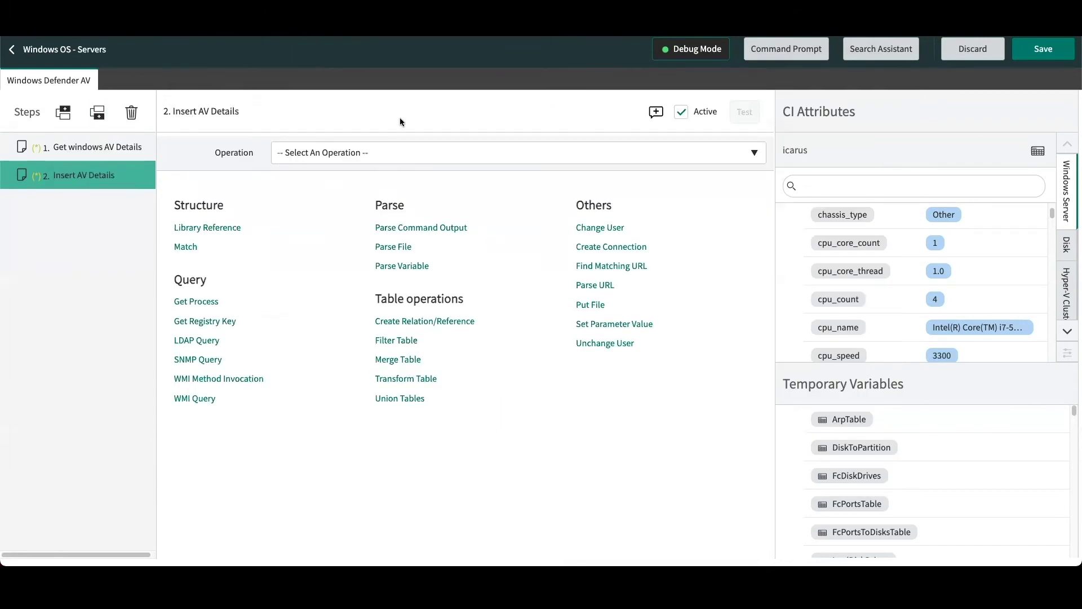
click(414, 151)
text(trans)
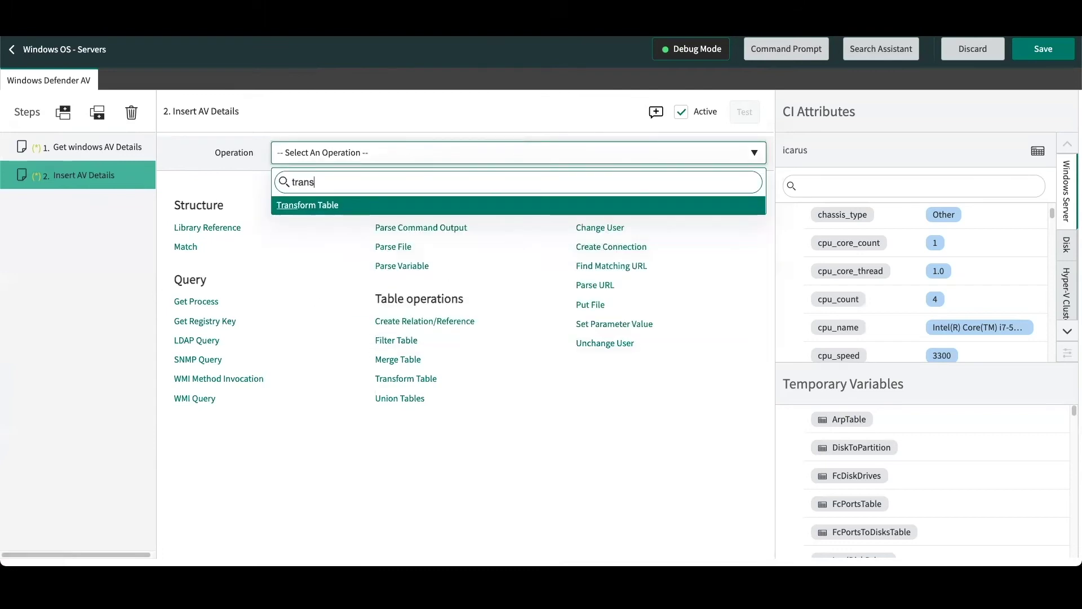
key(Return)
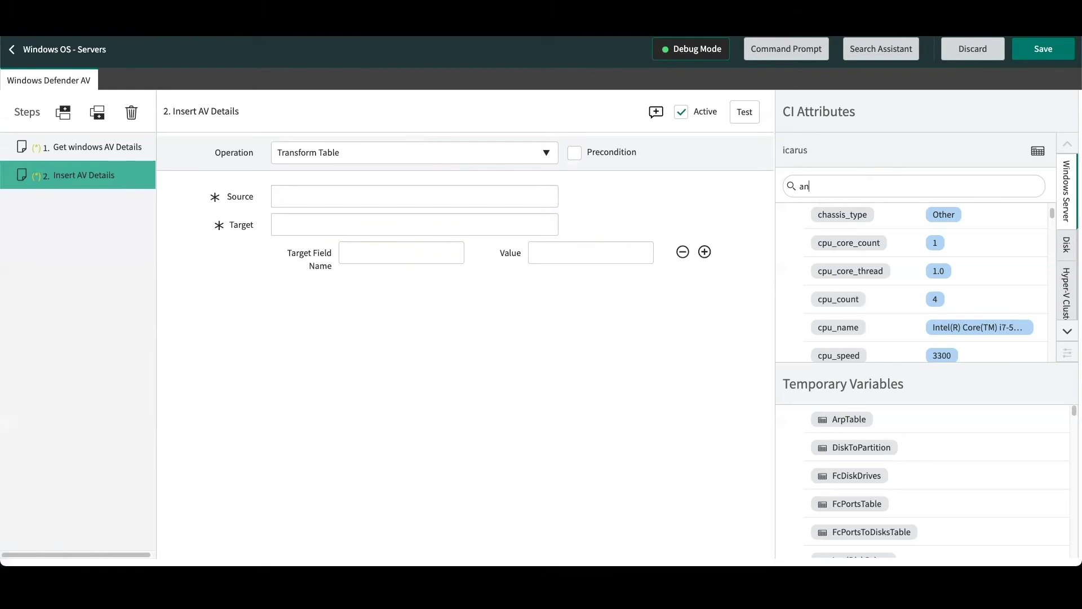
text(v)
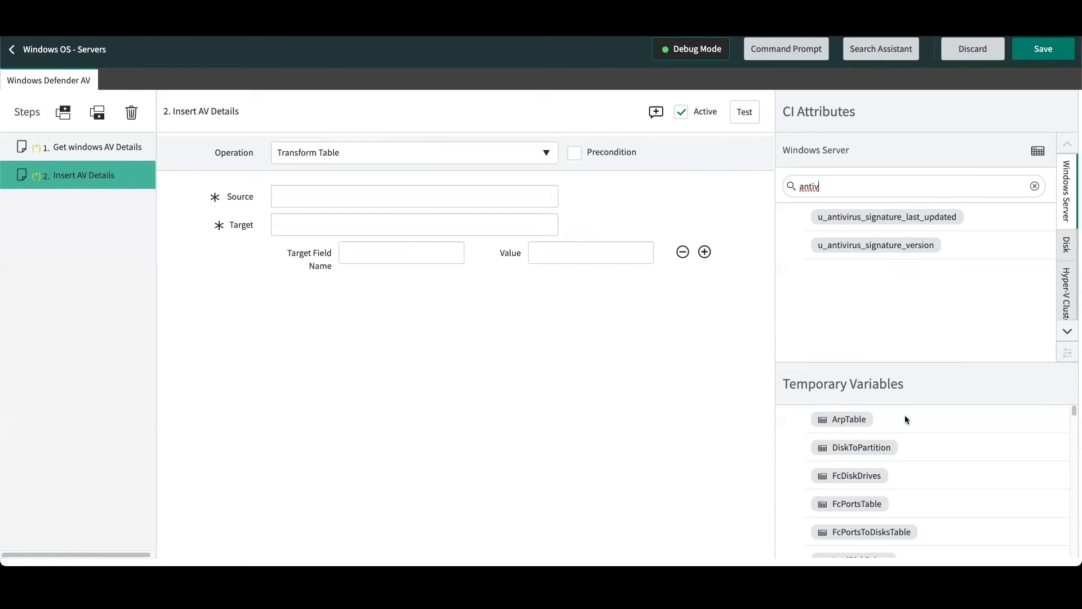
Confirm av_details holds av_last_updated 12/16/2020 4:57:13 PM and av_version 1.329.524.0
scroll(926, 450, down, 5)
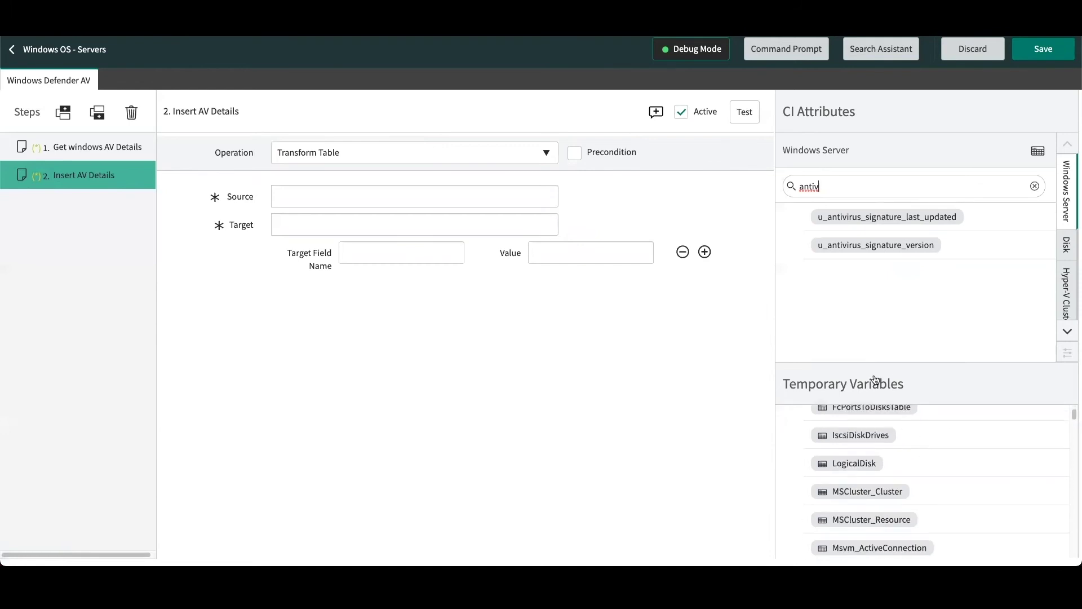
scroll(920, 496, down, 5)
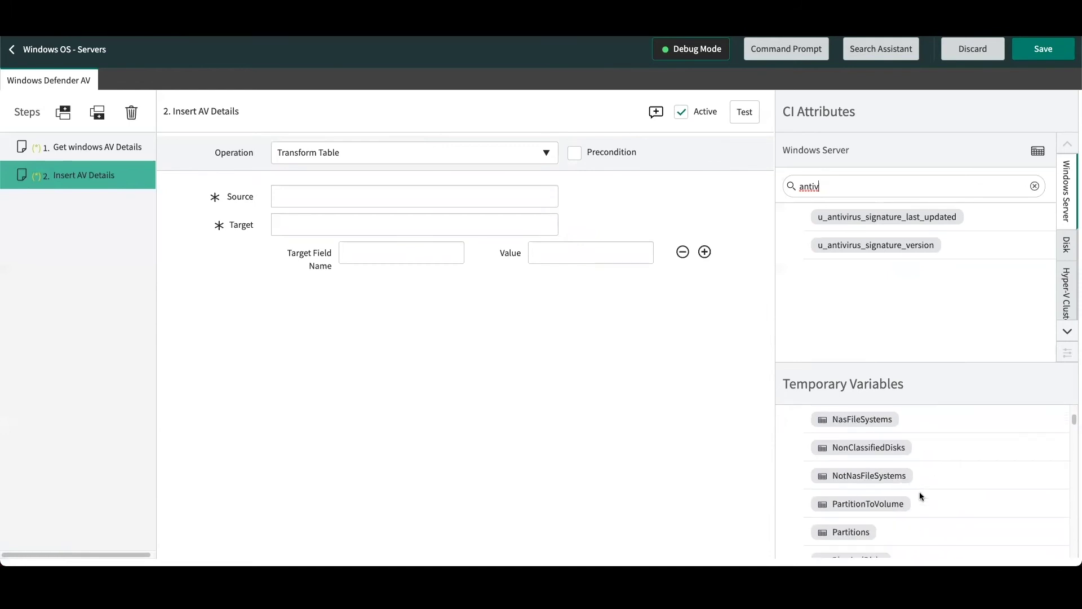
scroll(919, 495, down, 5)
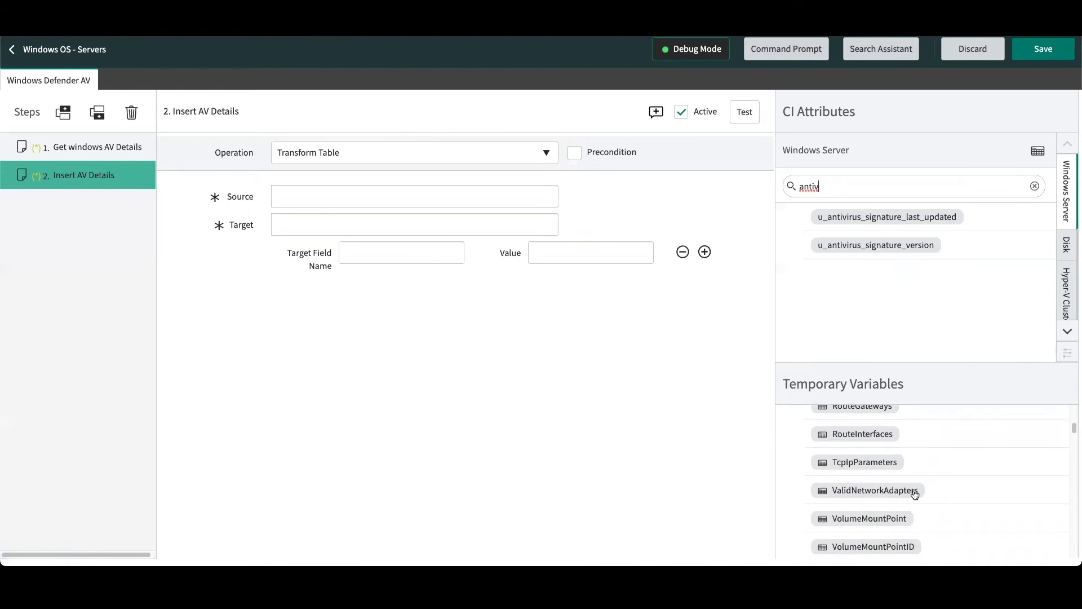
scroll(913, 490, down, 5)
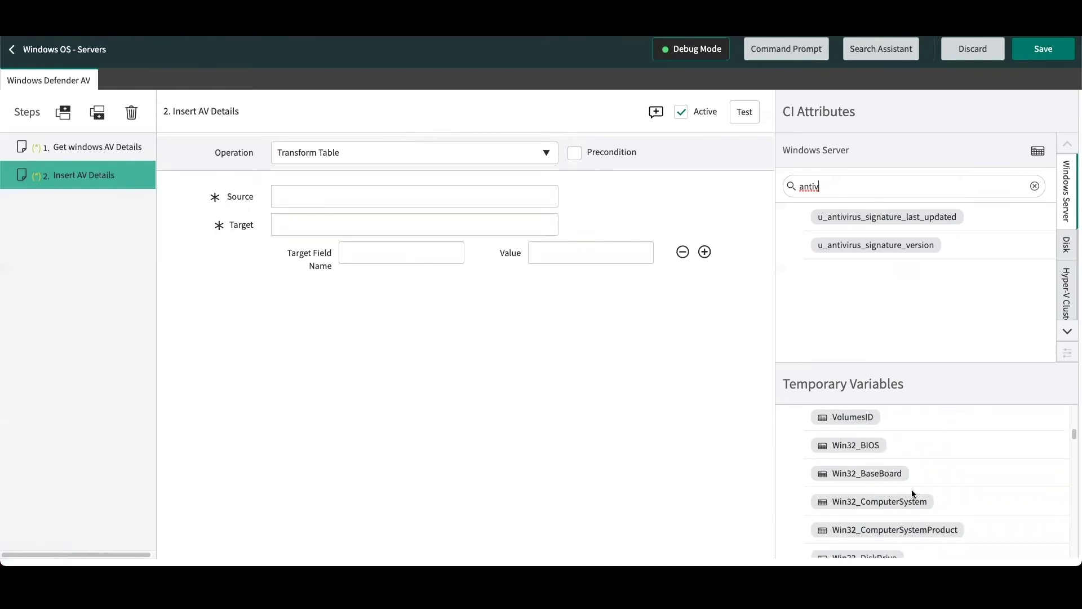
scroll(913, 493, down, 5)
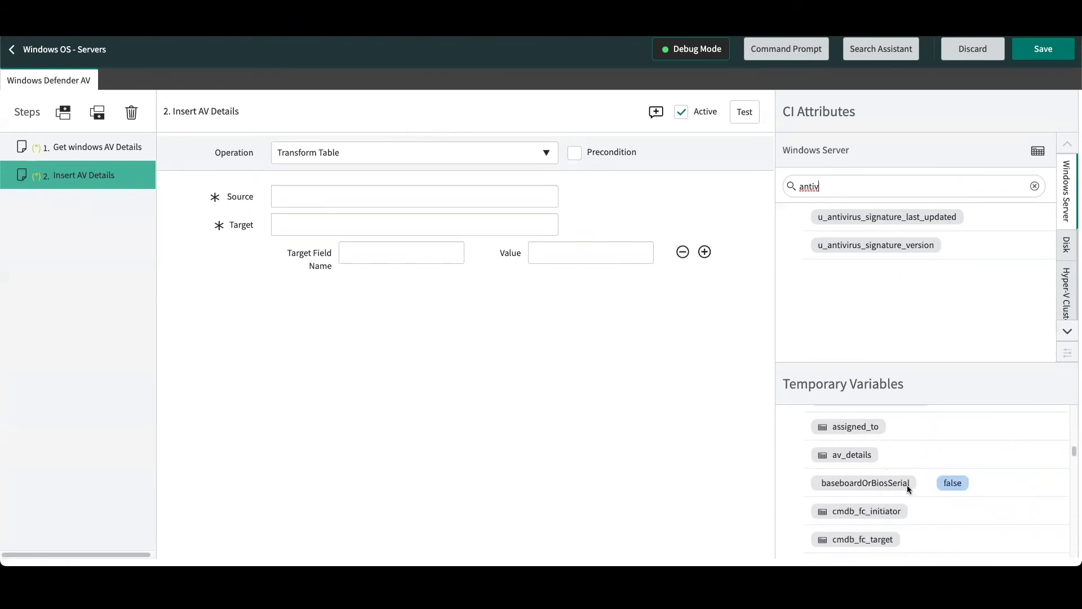
click(845, 456)
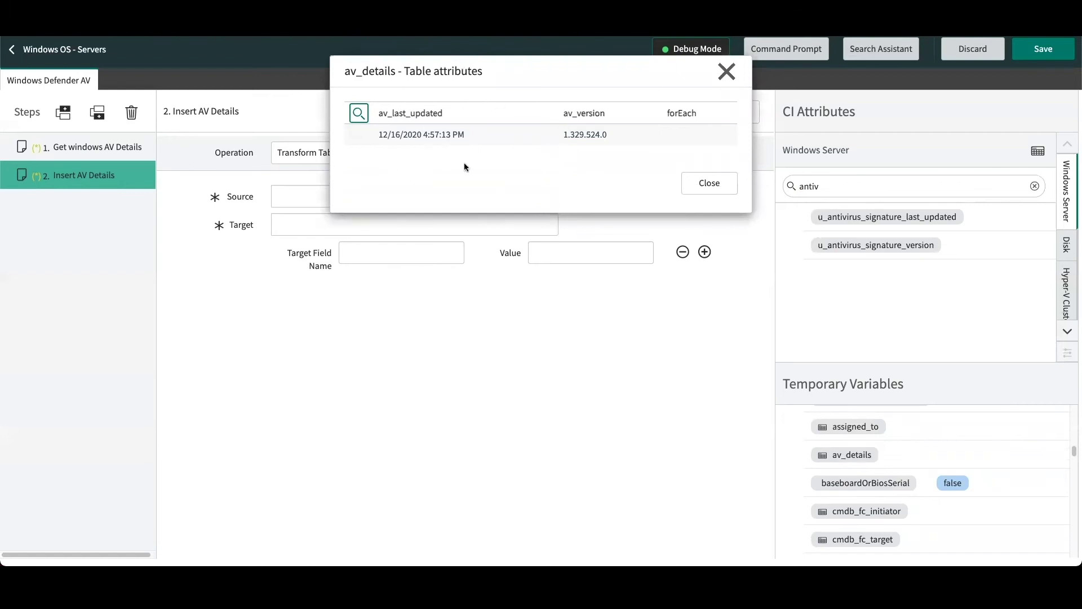
click(709, 183)
Set the Insert AV Details transform source to $av_details and target to $cmdb_ci_win_server
click(298, 198)
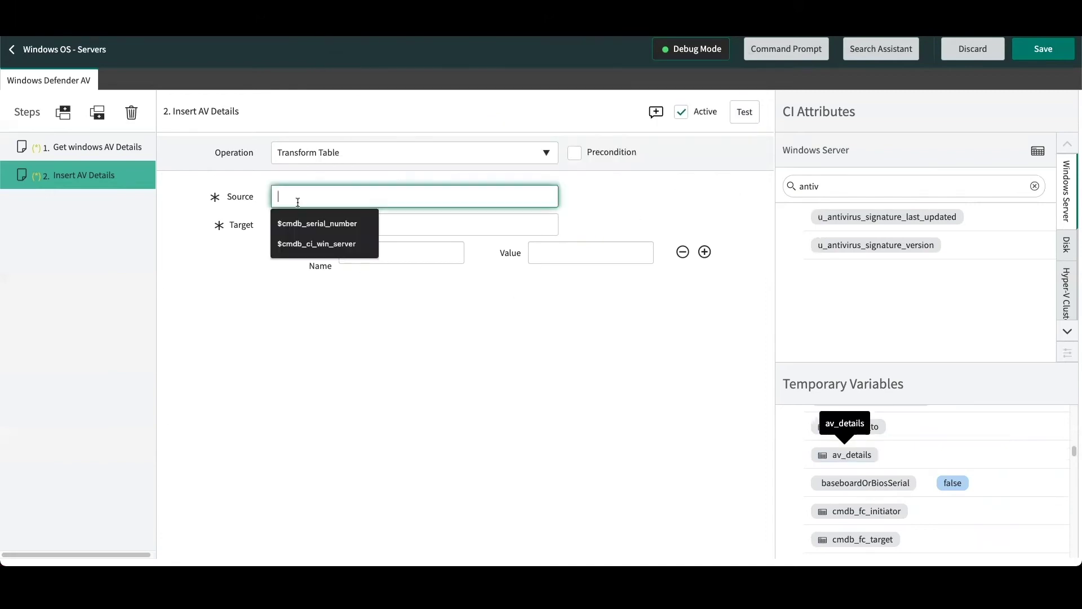
key(Down)
text($av_det)
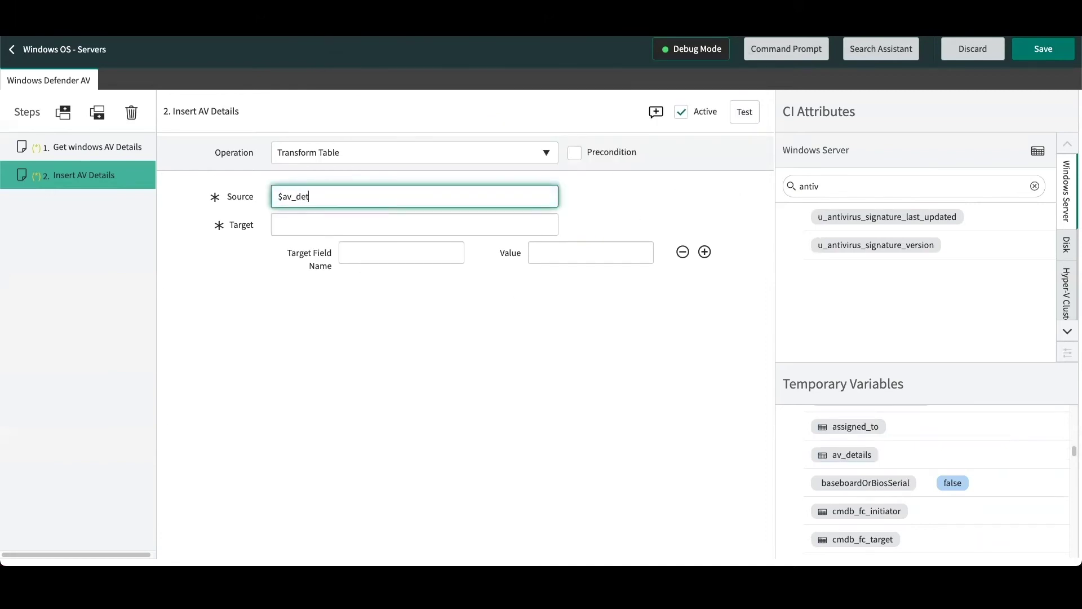
text(ails)
click(228, 281)
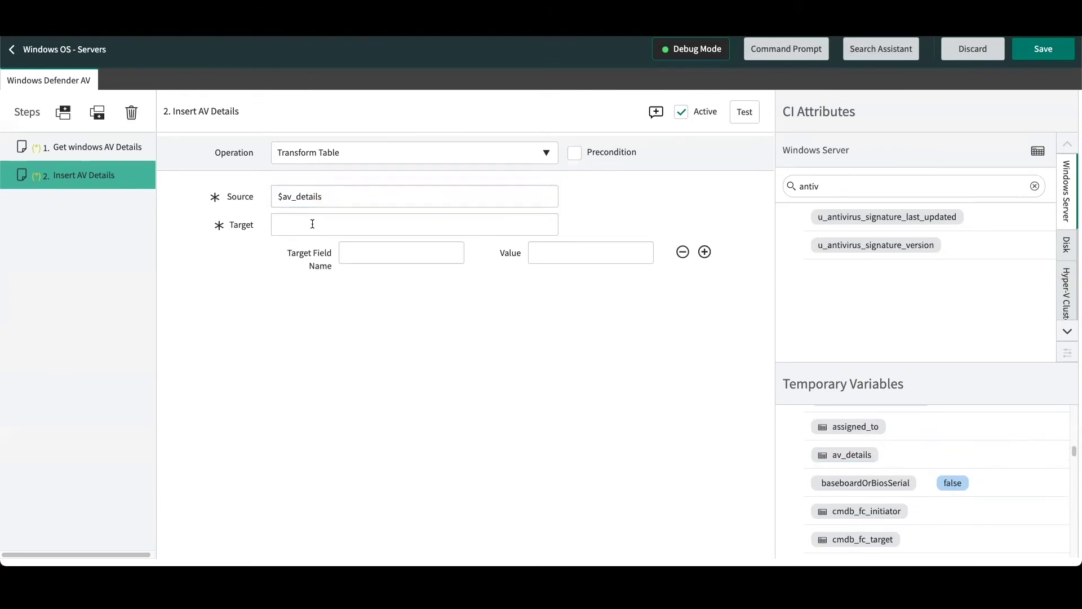
click(312, 225)
text(#)
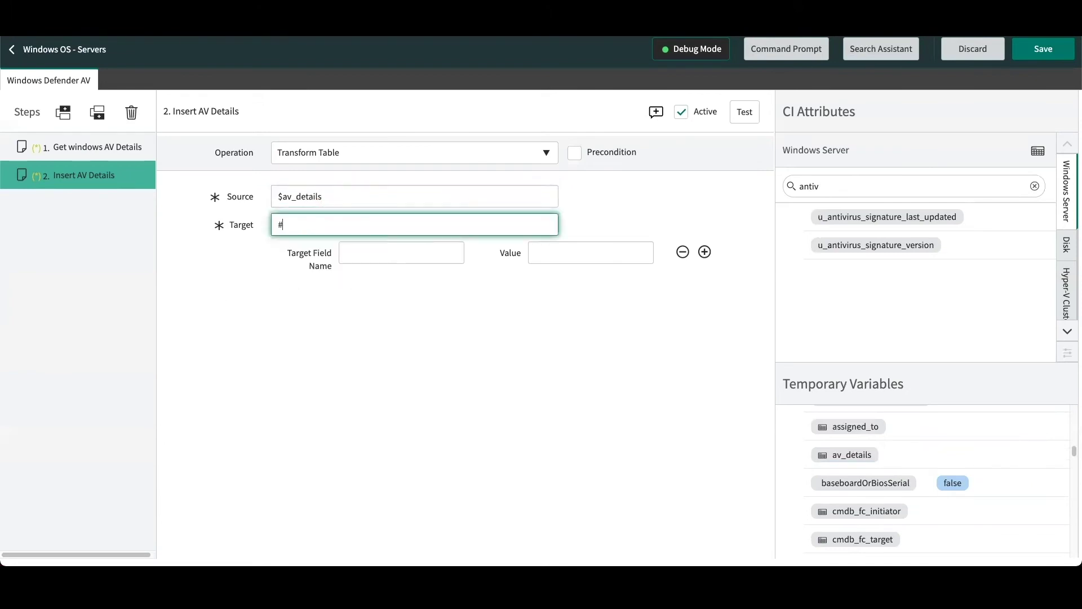
text($cmdb_ci_)
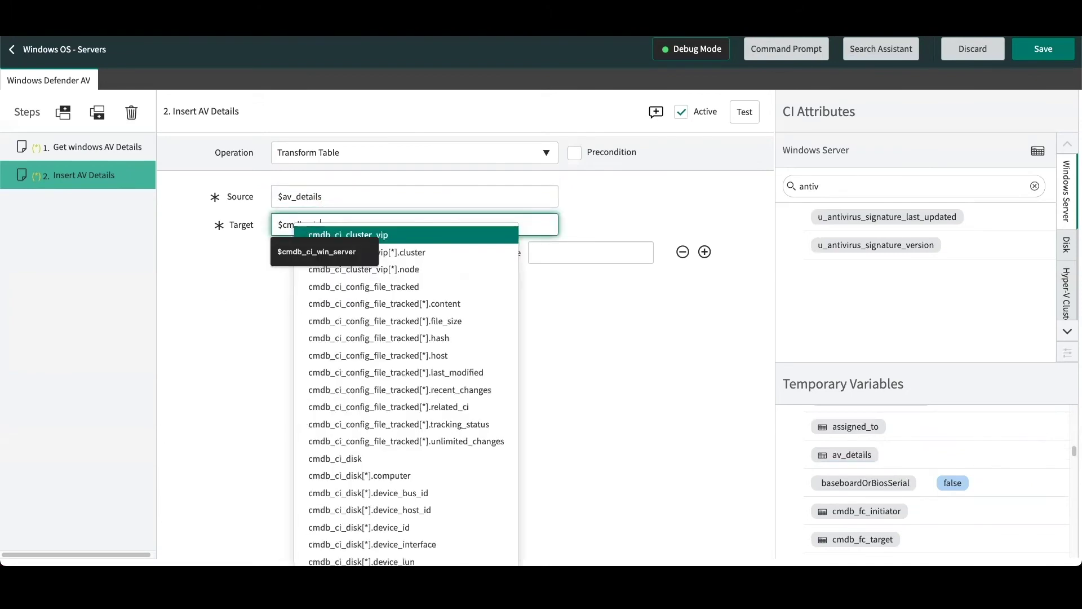
click(316, 251)
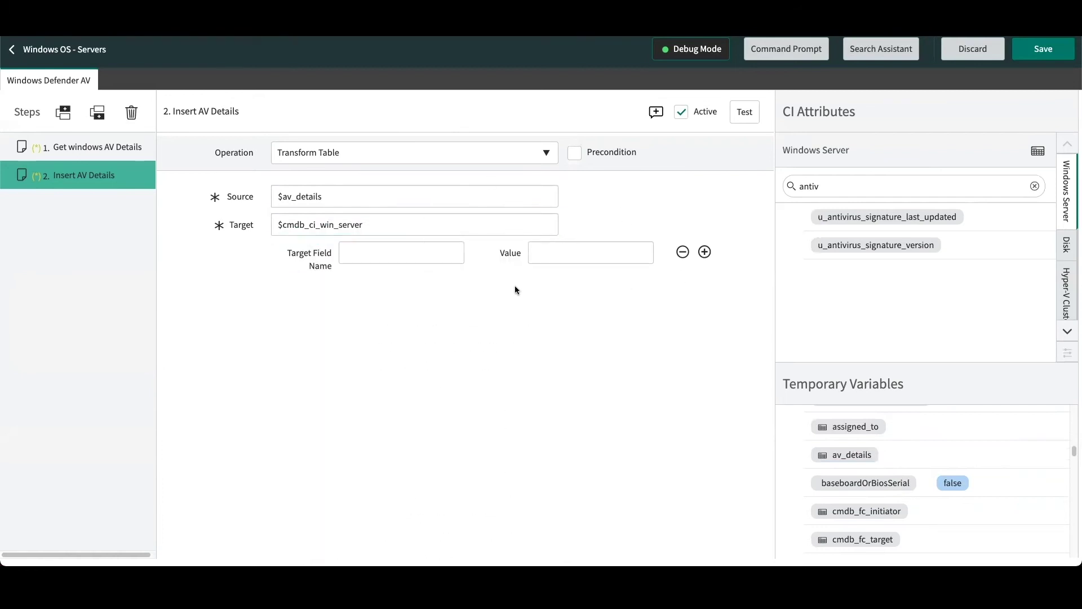
Map target field u_antivirus_signature_version to the value $av_details[1].av_version
click(377, 256)
text(U)
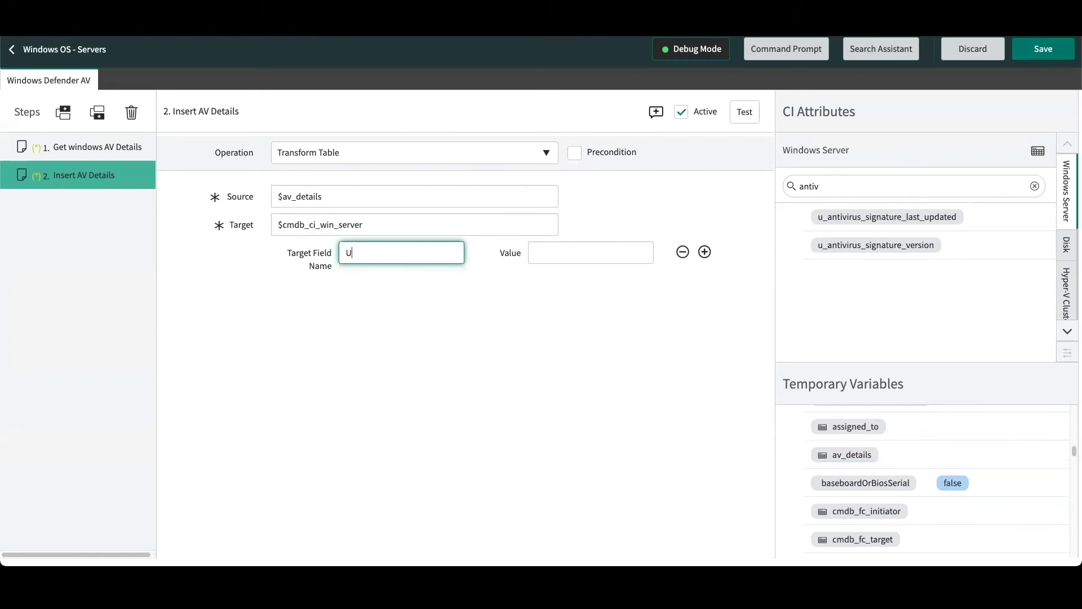
text(_anantivirus_signature_version)
click(525, 346)
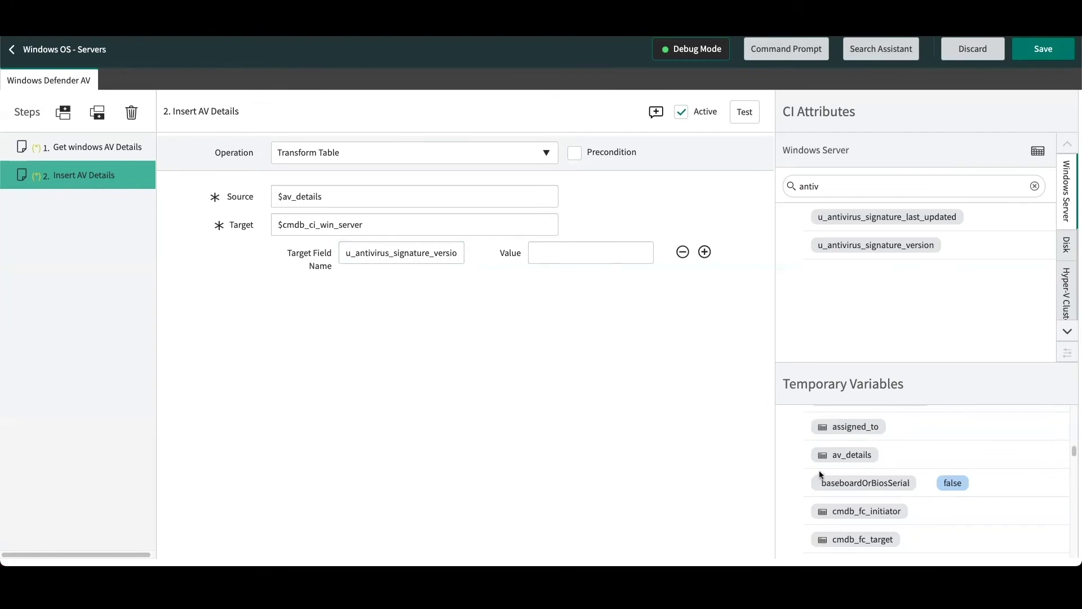
click(557, 255)
text($av)
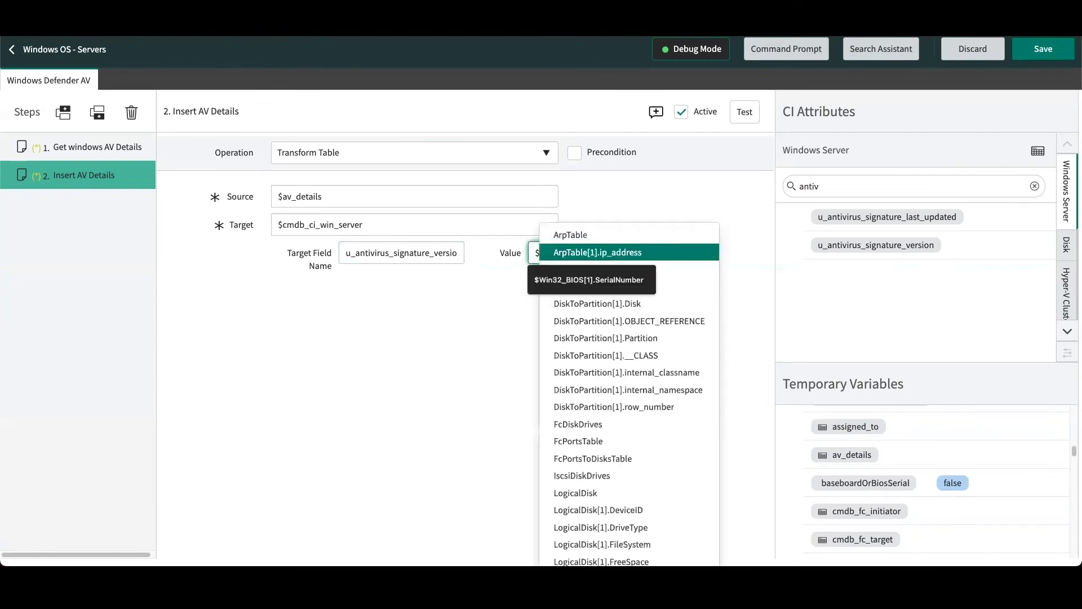
key(Down)
key(Down)
key(Down)
key(Down)
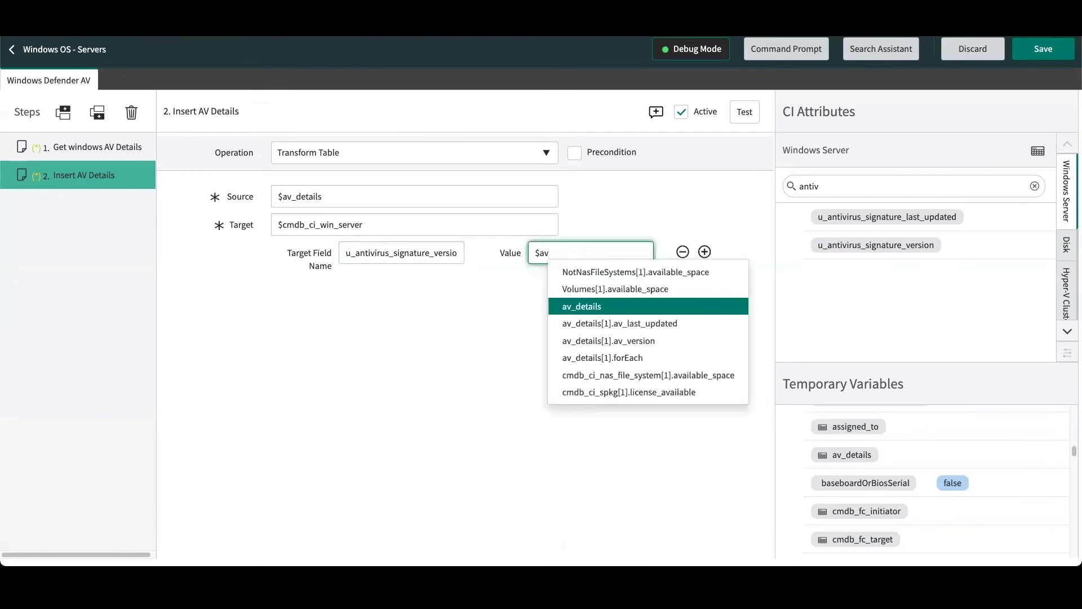
key(Return)
text(+)
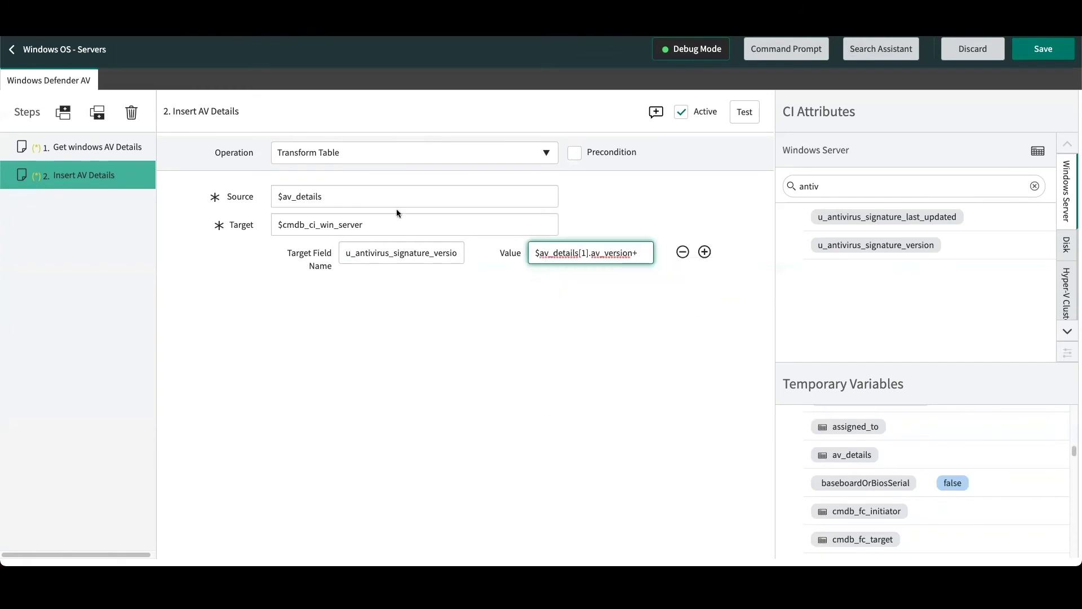
Add a mapping row writing $av_details[1].av_last_updated into u_antivirus_signature_last_updated
click(705, 252)
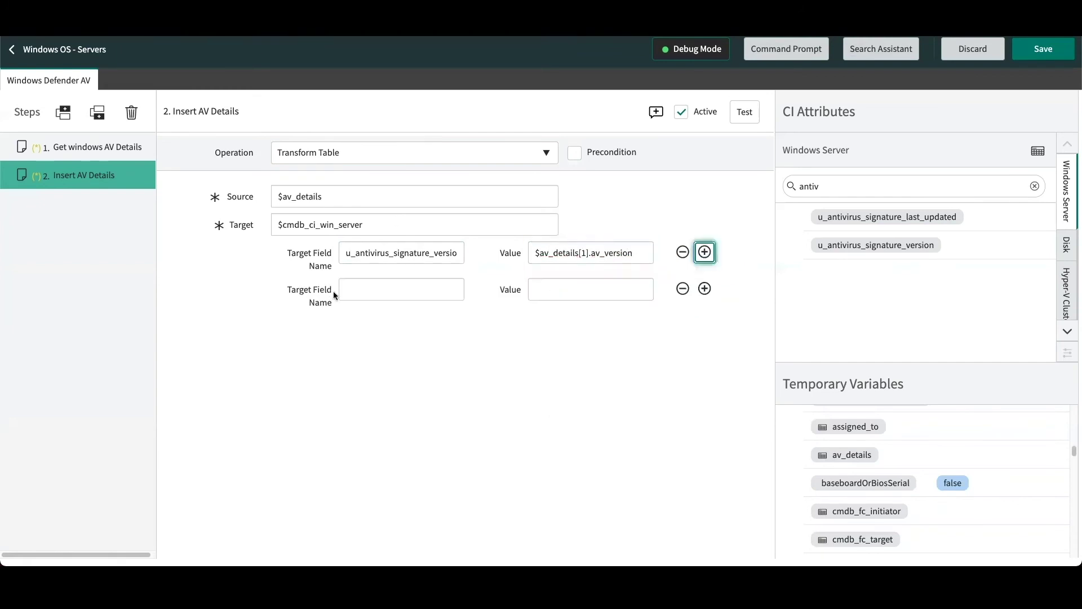
click(359, 287)
text(u_an)
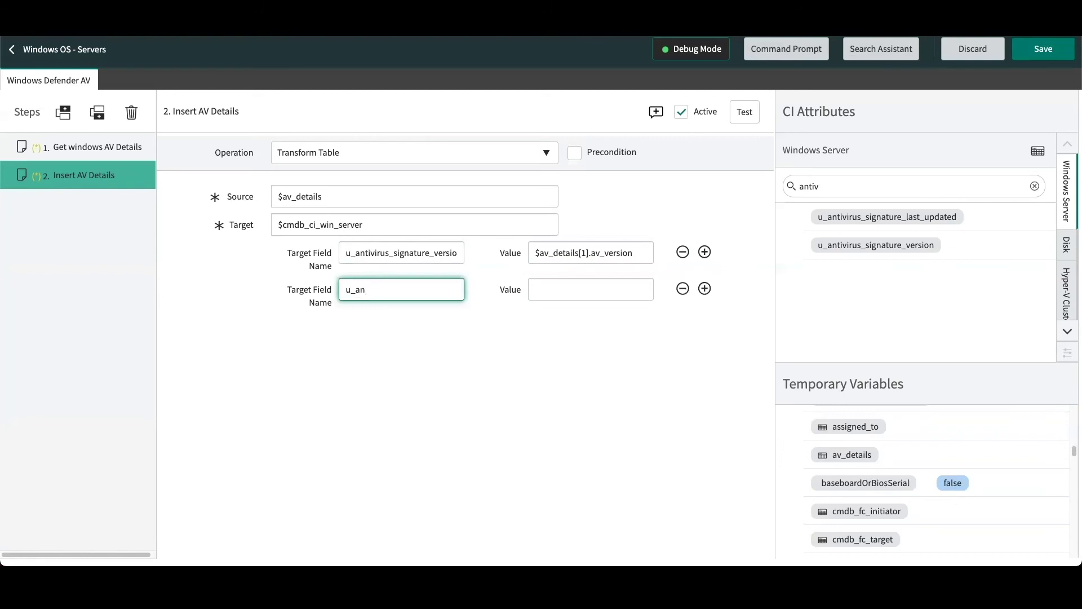
text(tivirus)
text(_signature_last_updated)
click(608, 293)
key(Down)
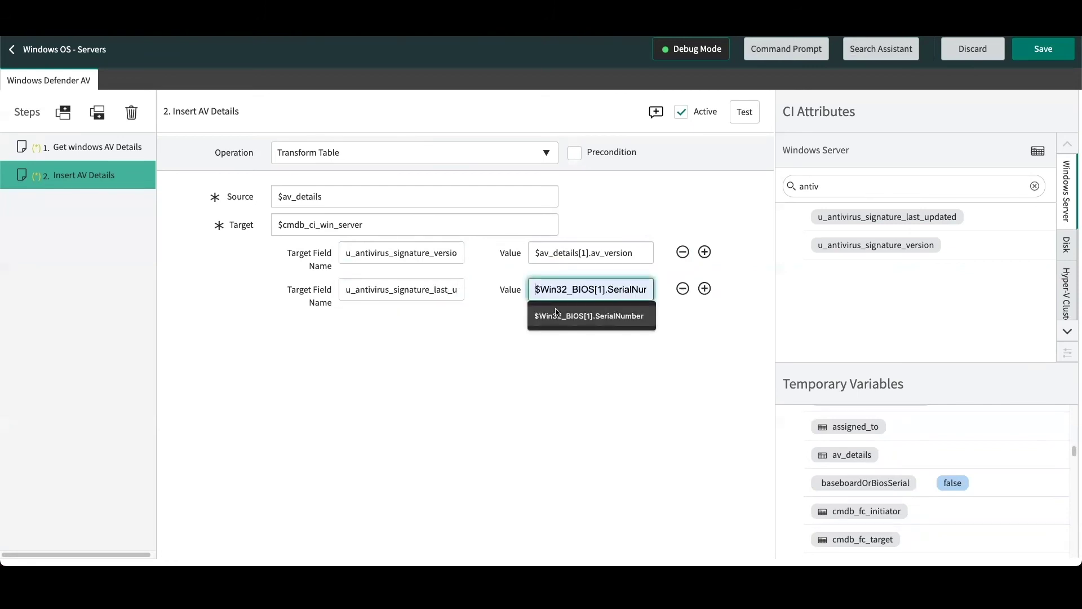
text($)
key(Down)
key(Down)
key(Down)
key(Down)
text(av_details)
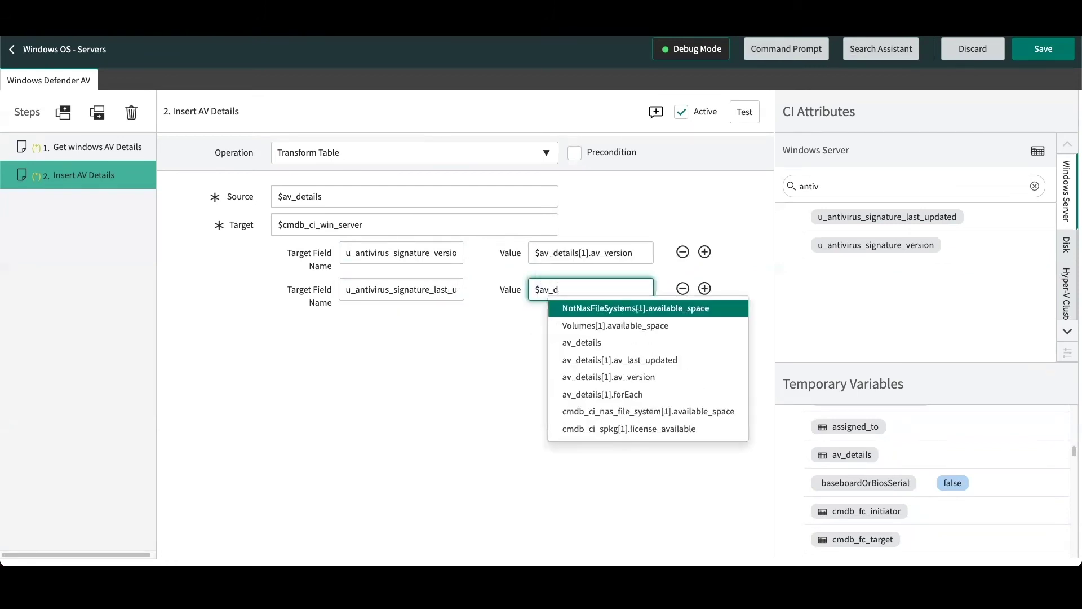
key(Down)
key(Down)
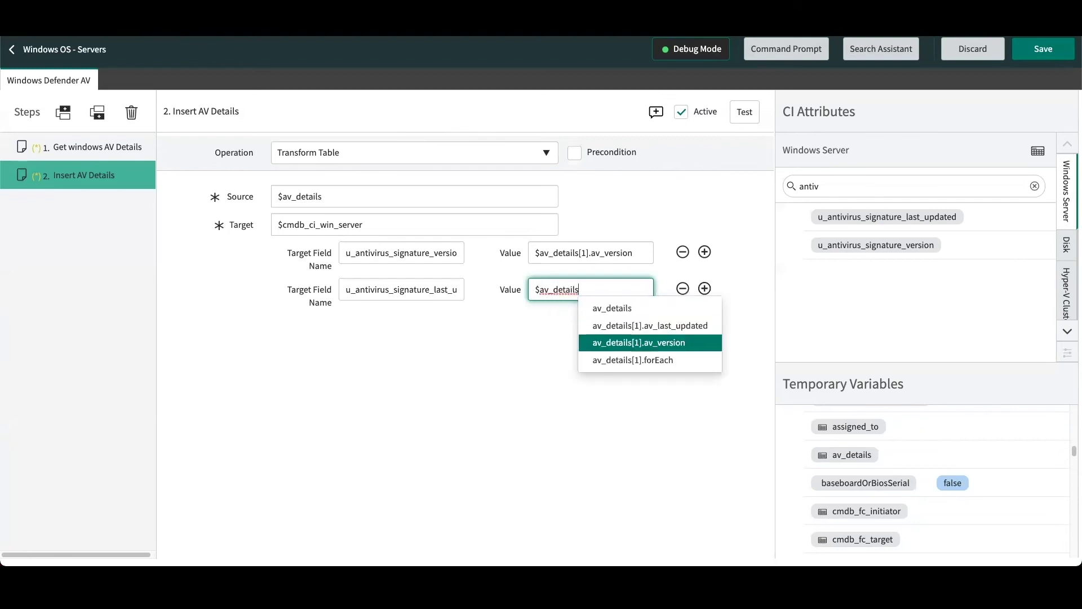
key(Up)
key(Return)
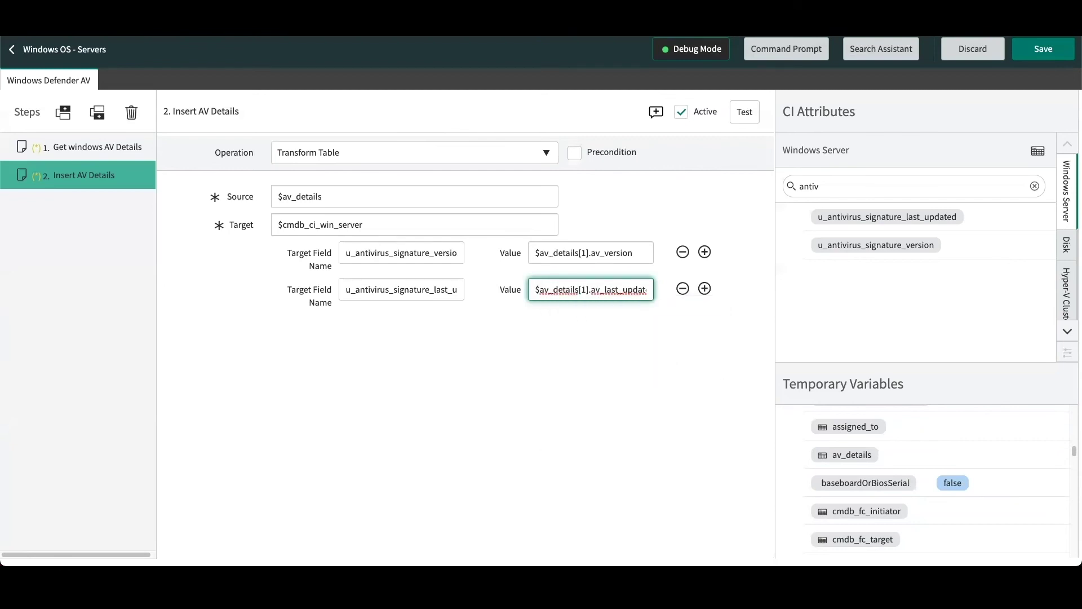
click(573, 333)
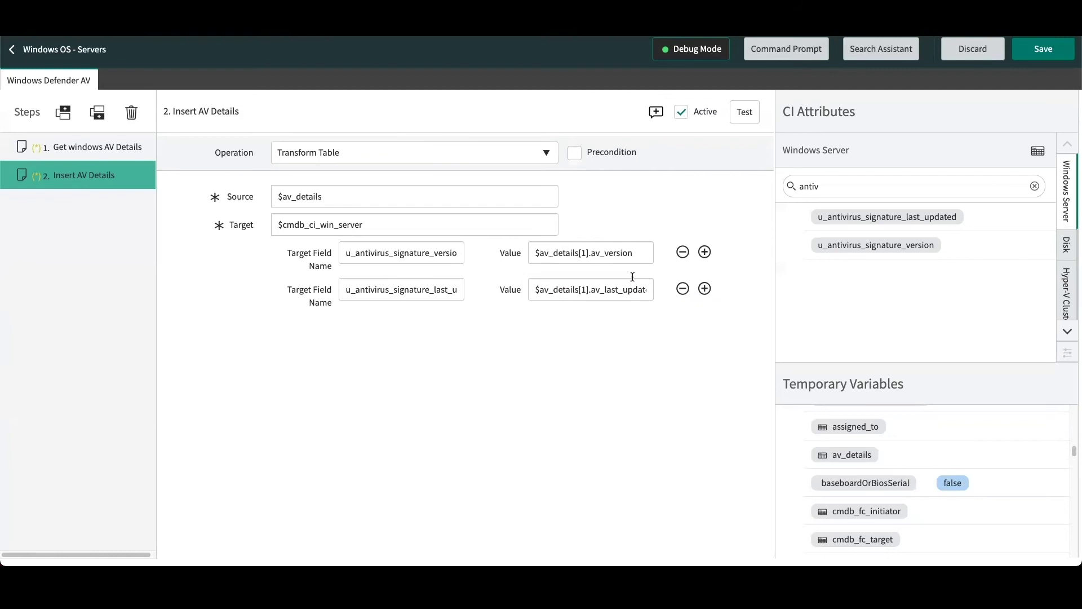
click(744, 113)
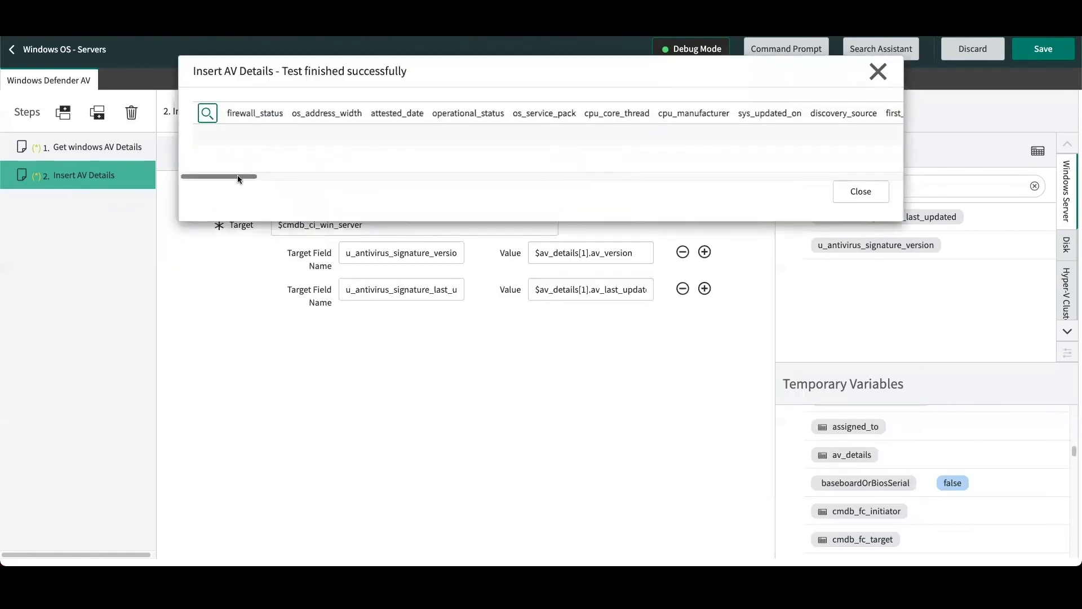
drag(238, 175, 397, 183)
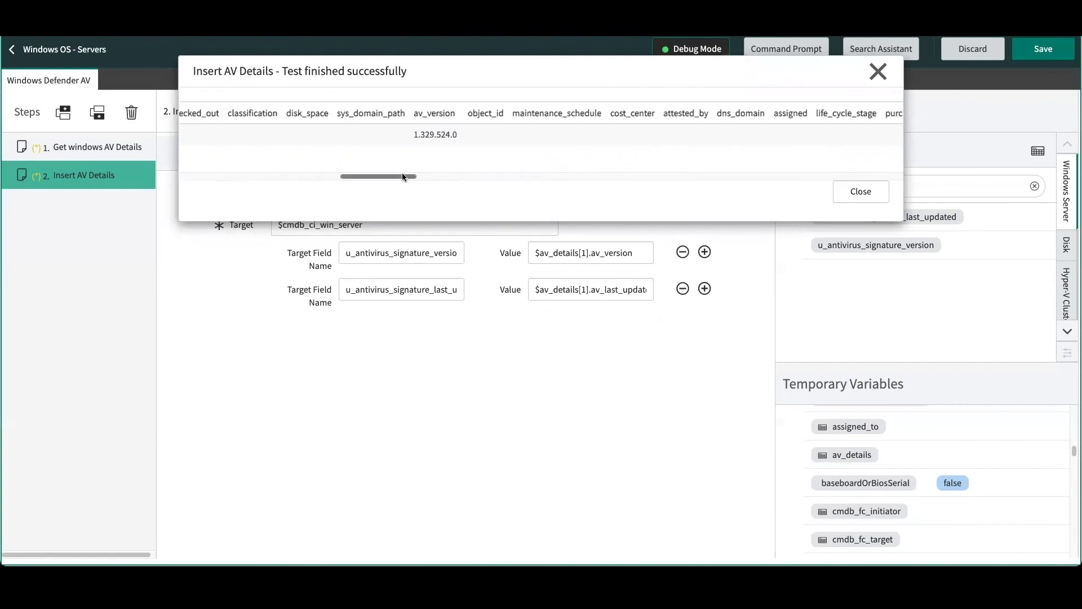
drag(401, 174, 841, 163)
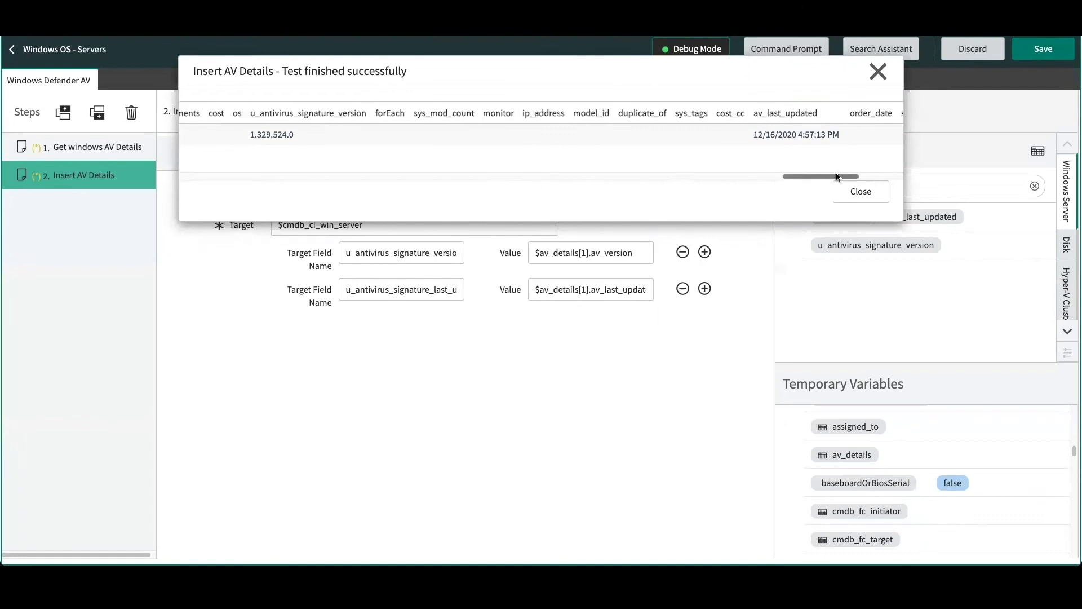
drag(832, 176, 651, 180)
click(854, 192)
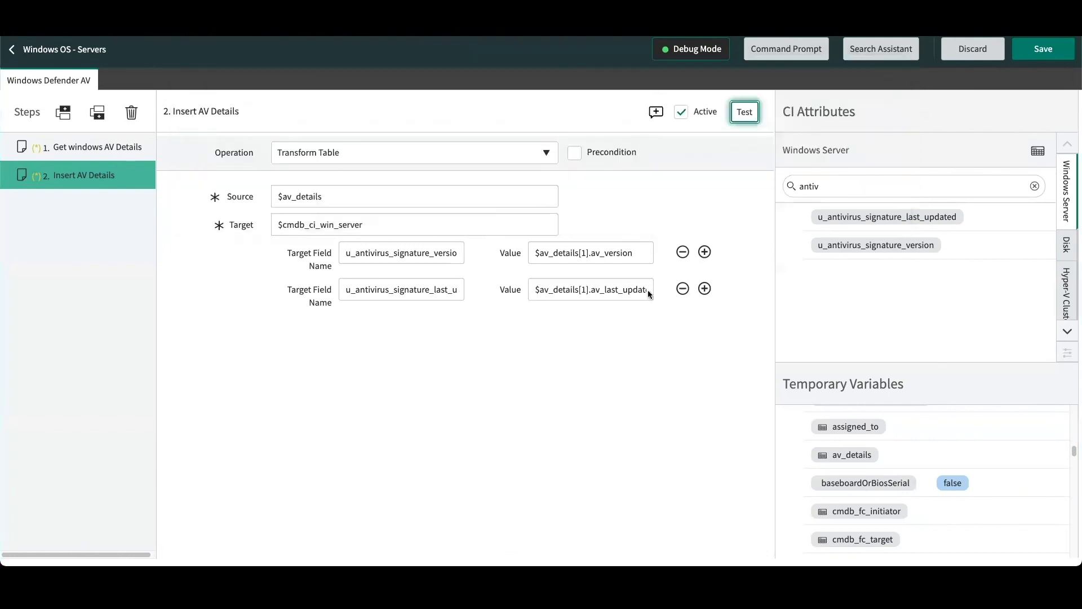
Save the Windows Defender AV extension and search the navigator for 'y sche'
click(1028, 51)
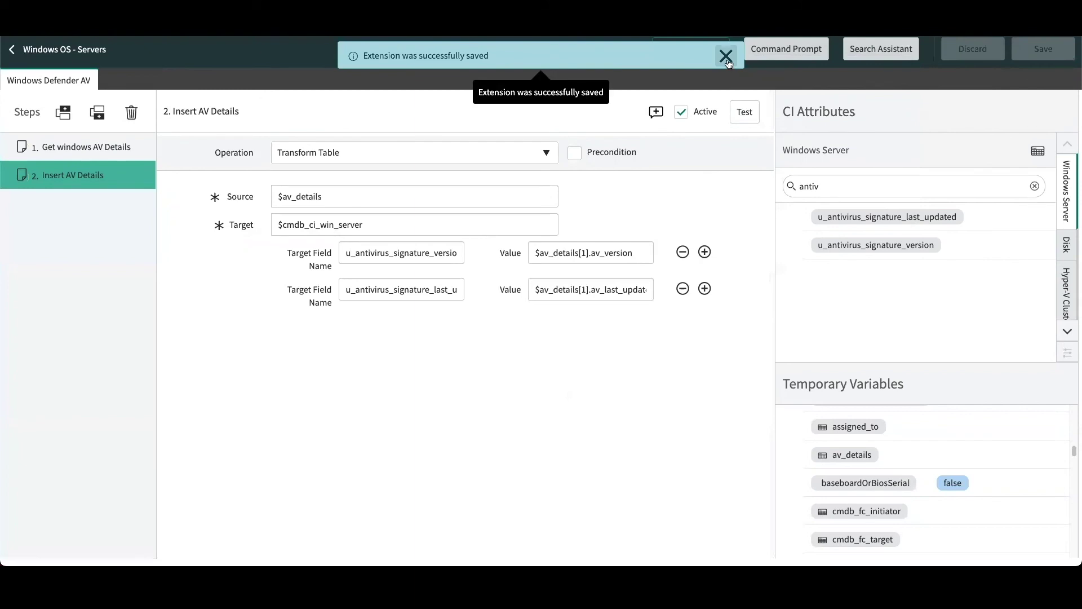
click(726, 57)
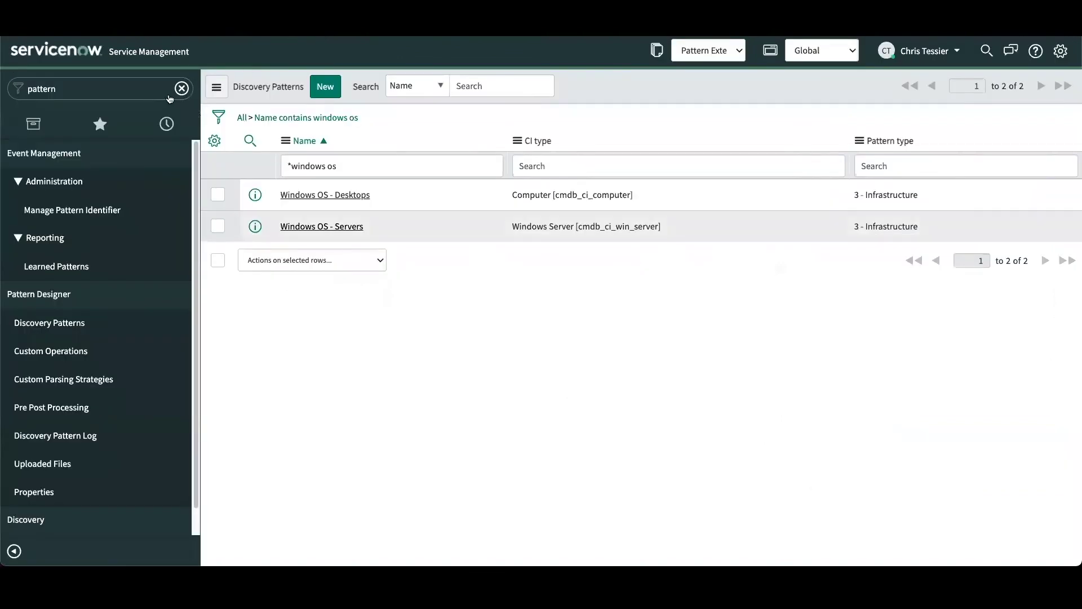
click(92, 85)
text(y sche)
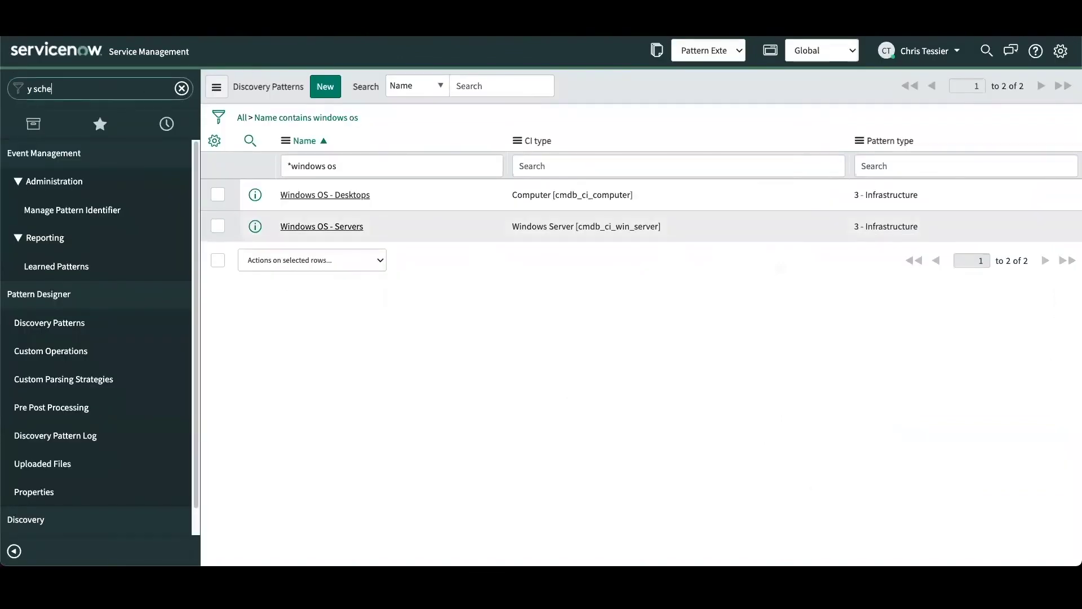
Quick-discover 192.168.0.143 and confirm DIS0010004 completed, updating Windows Server CI icarus
click(84, 273)
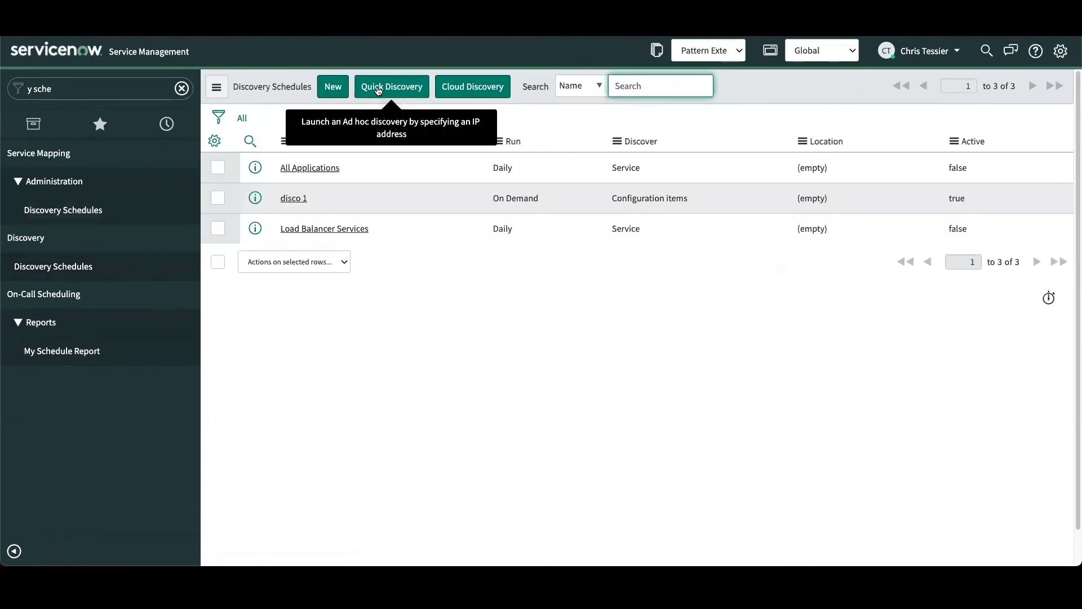
click(372, 95)
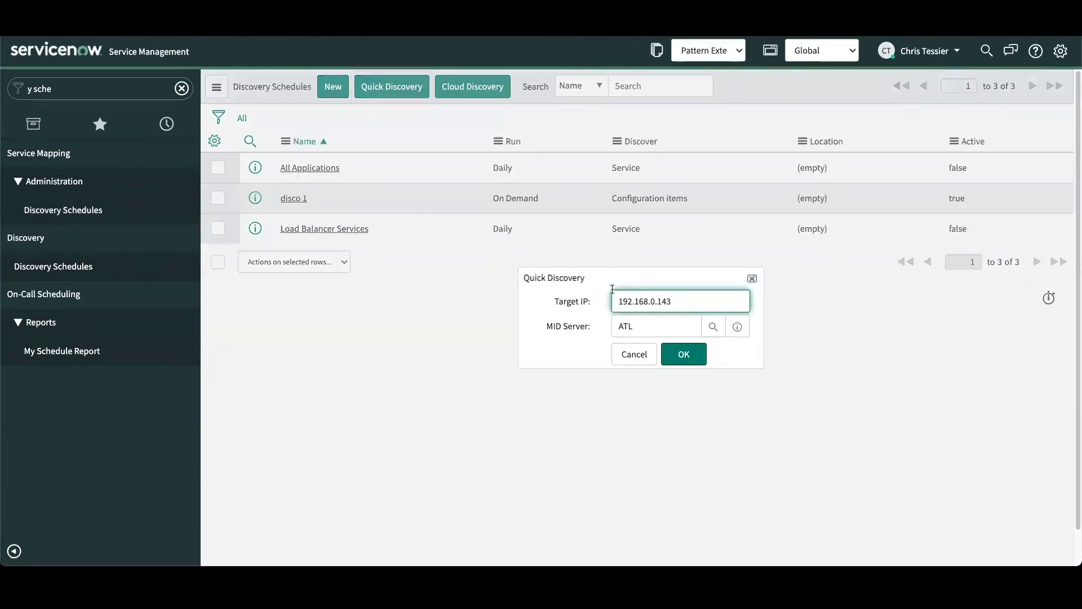
click(686, 357)
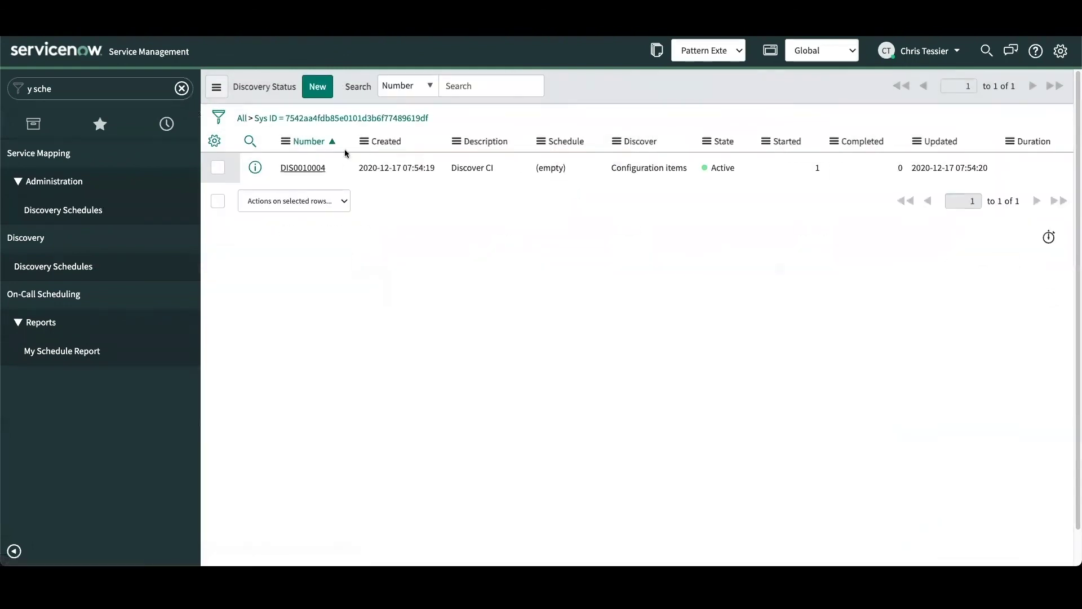
click(318, 167)
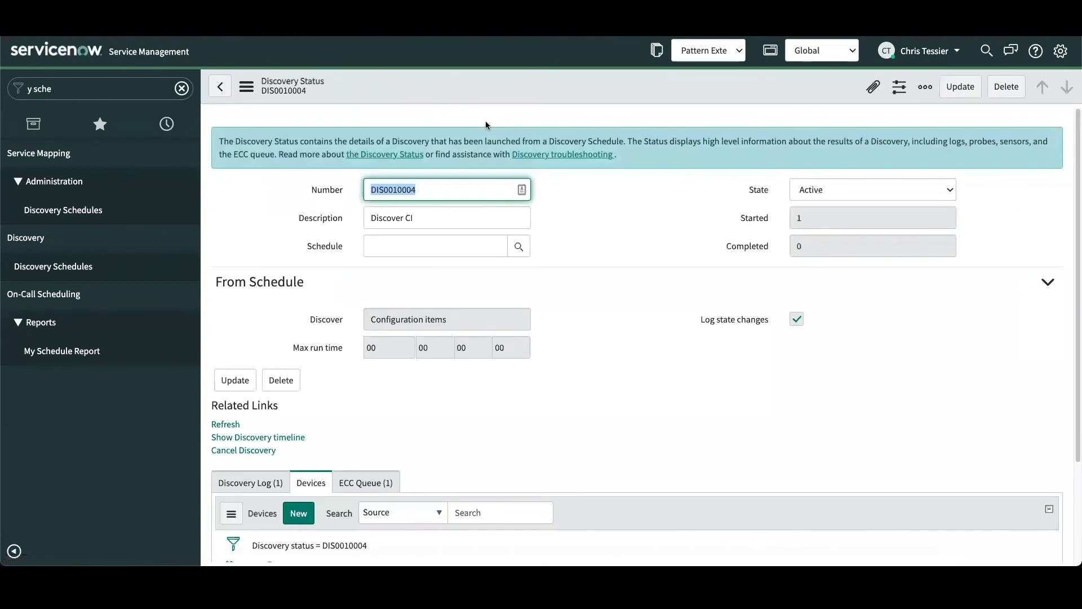
click(226, 424)
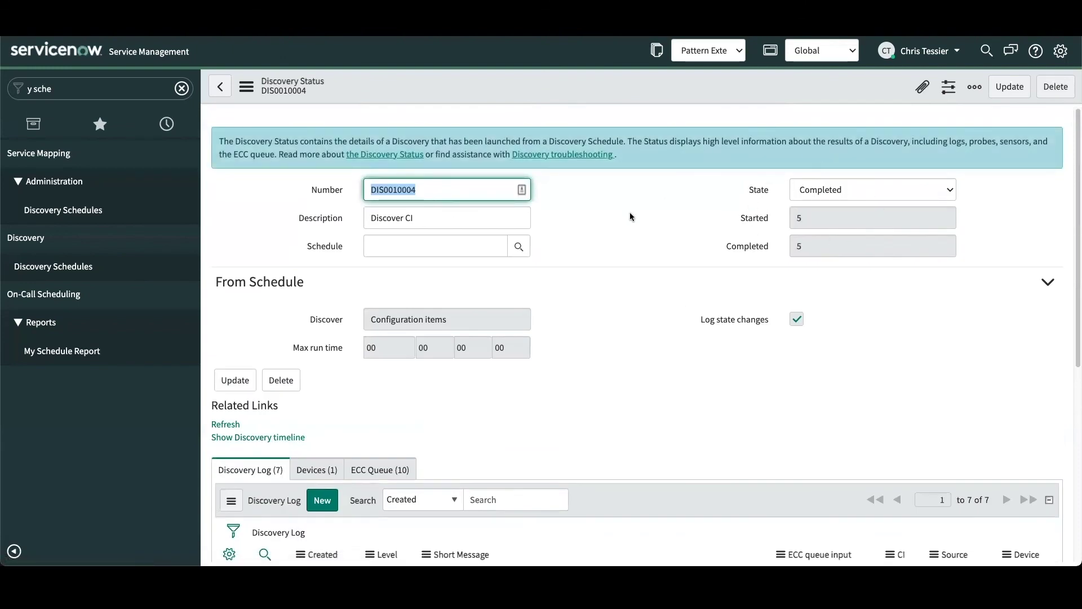
scroll(545, 295, down, 5)
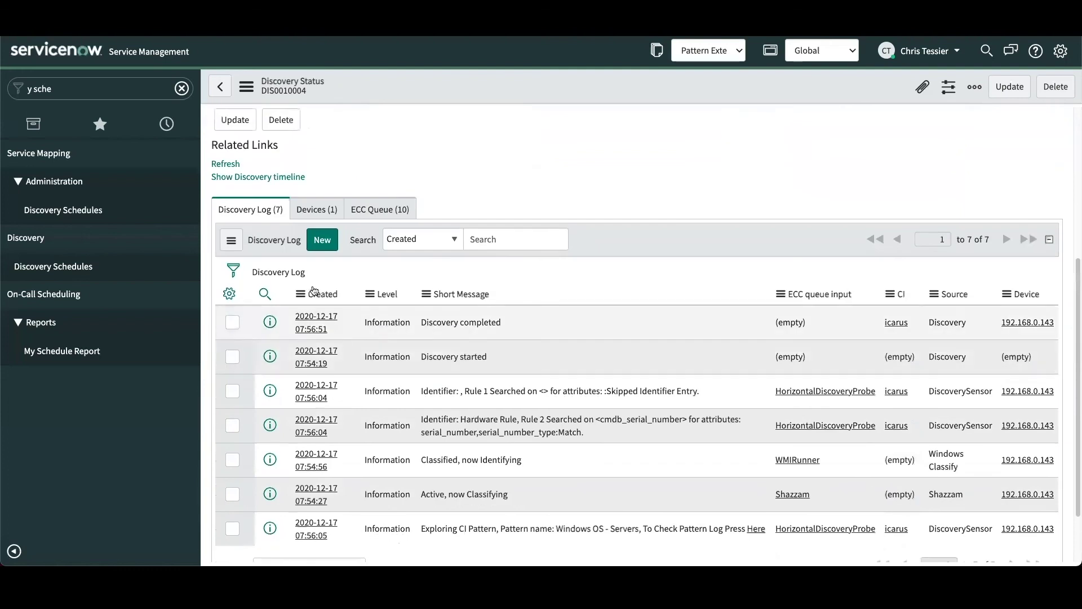
click(310, 212)
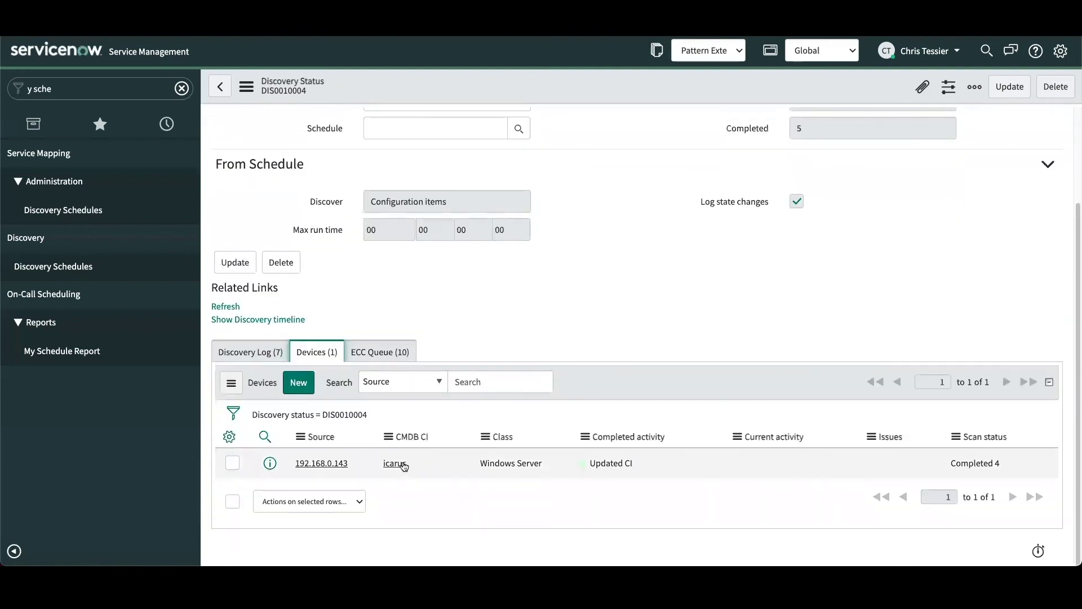
Open the icarus record to view signature version 1.329.524.0, last updated 12/16/2020 4:57:13 PM
click(396, 464)
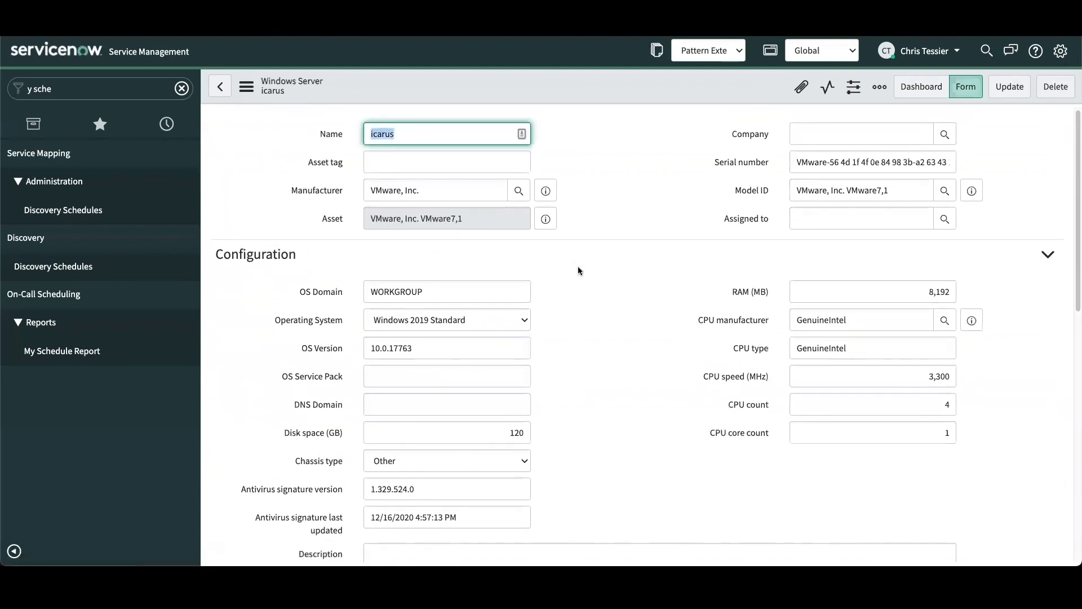
scroll(576, 265, down, 1)
scroll(314, 445, down, 2)
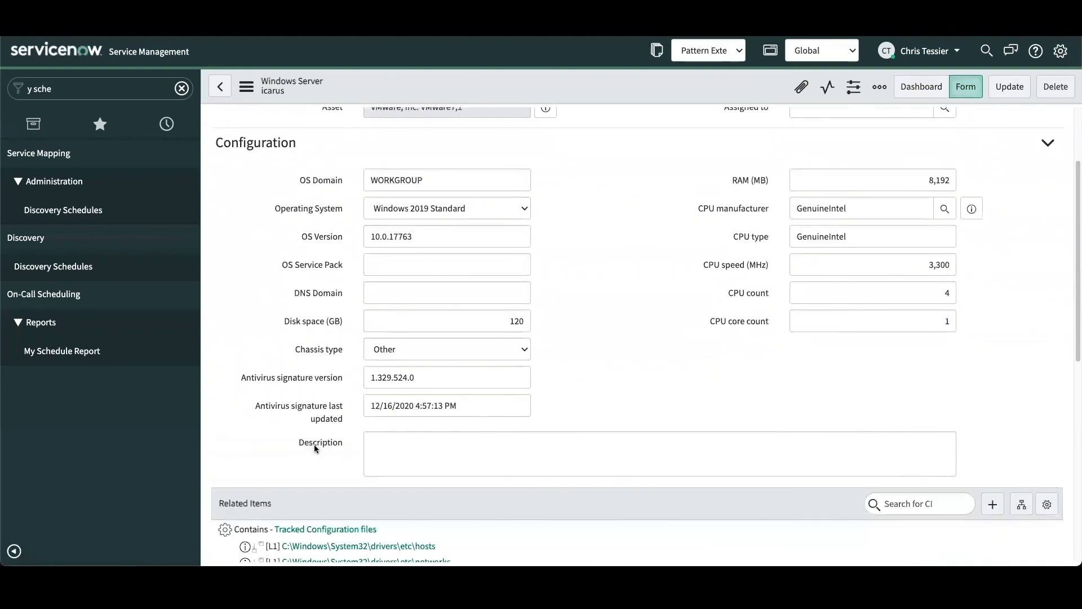